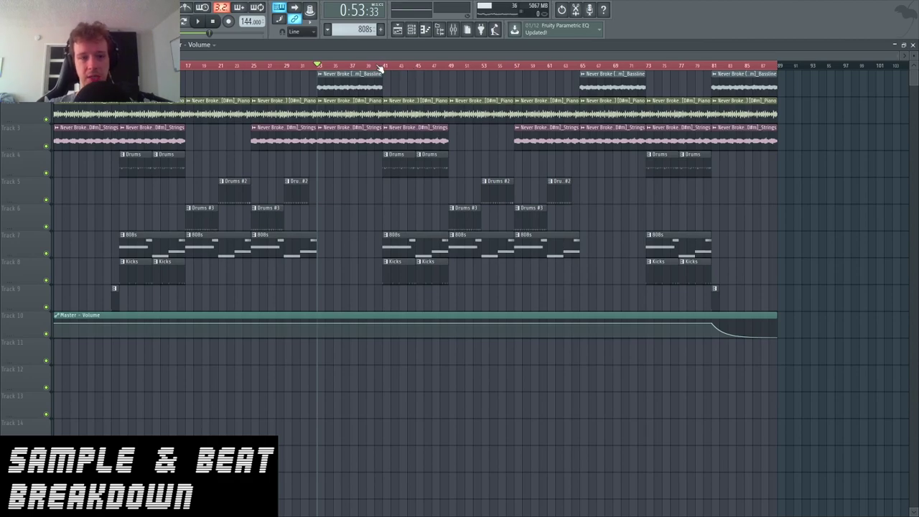
Step: Rewind the song to the start, then scrub the Playlist ruler to around bar 9
{"action": "left_click_drag", "start_coordinate": [380, 67], "coordinate": [57, 67]}
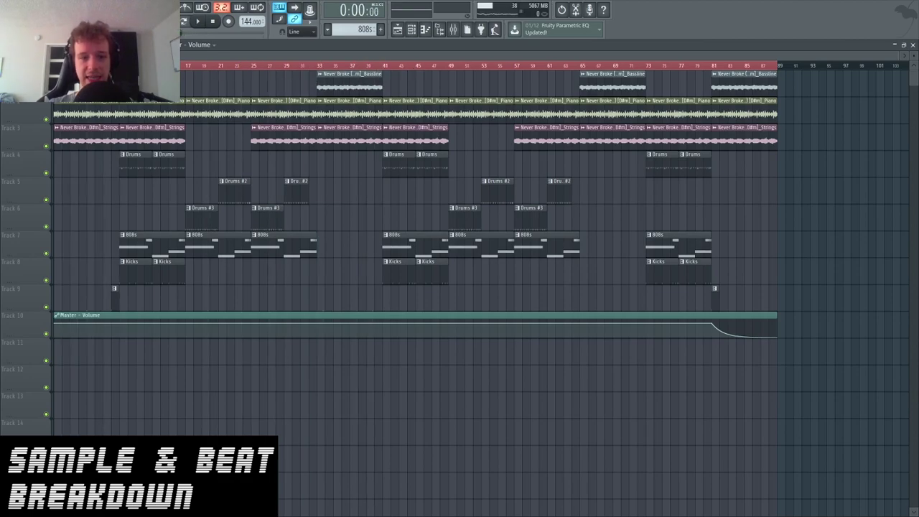
{"action": "scroll", "coordinate": [57, 67], "scroll_direction": "up", "scroll_amount": 2}
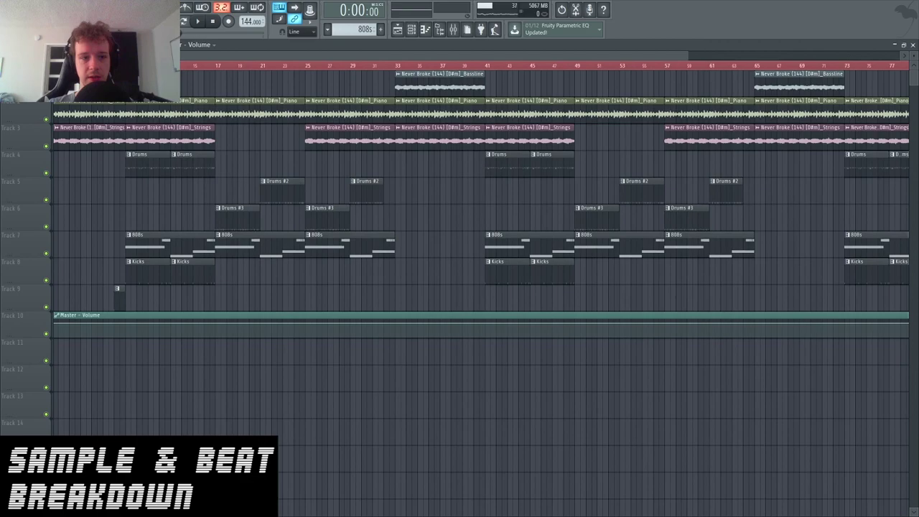
{"action": "scroll", "coordinate": [57, 67], "scroll_direction": "up", "scroll_amount": 3}
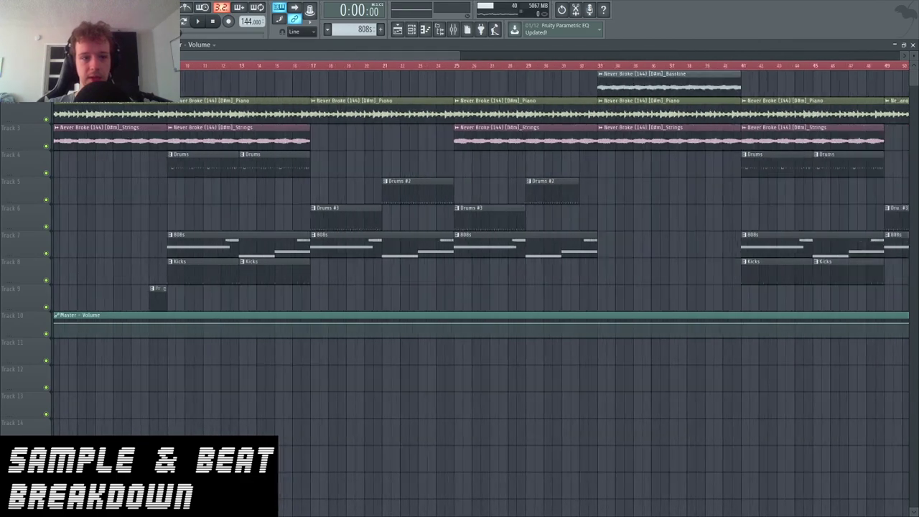
{"action": "left_click_drag", "start_coordinate": [324, 56], "coordinate": [309, 56]}
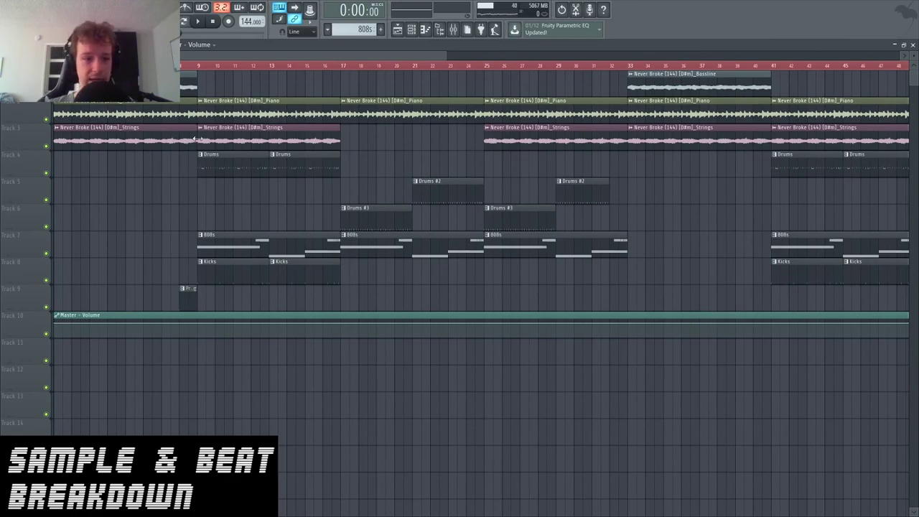
{"action": "scroll", "coordinate": [182, 67], "scroll_direction": "down", "scroll_amount": 3}
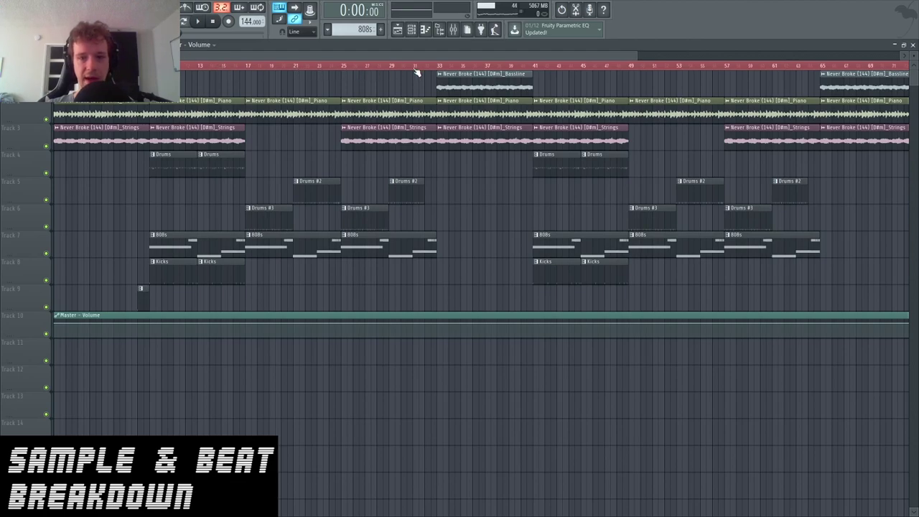
{"action": "left_click_drag", "start_coordinate": [418, 51], "coordinate": [321, 63]}
{"action": "scroll", "coordinate": [323, 68], "scroll_direction": "down", "scroll_amount": 3}
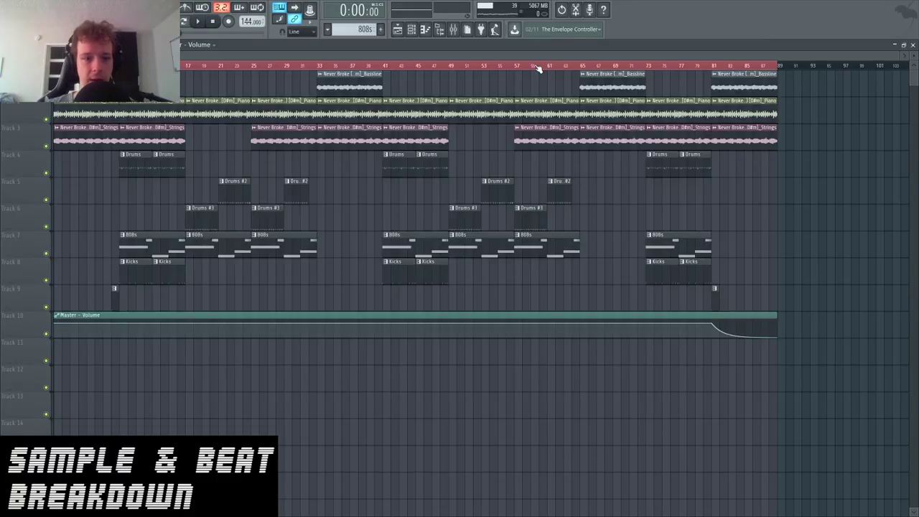
{"action": "mouse_move", "coordinate": [184, 67]}
{"action": "left_mouse_down"}
{"action": "mouse_move", "coordinate": [55, 66]}
{"action": "mouse_move", "coordinate": [119, 66]}
{"action": "mouse_move", "coordinate": [111, 66]}
{"action": "left_mouse_up"}
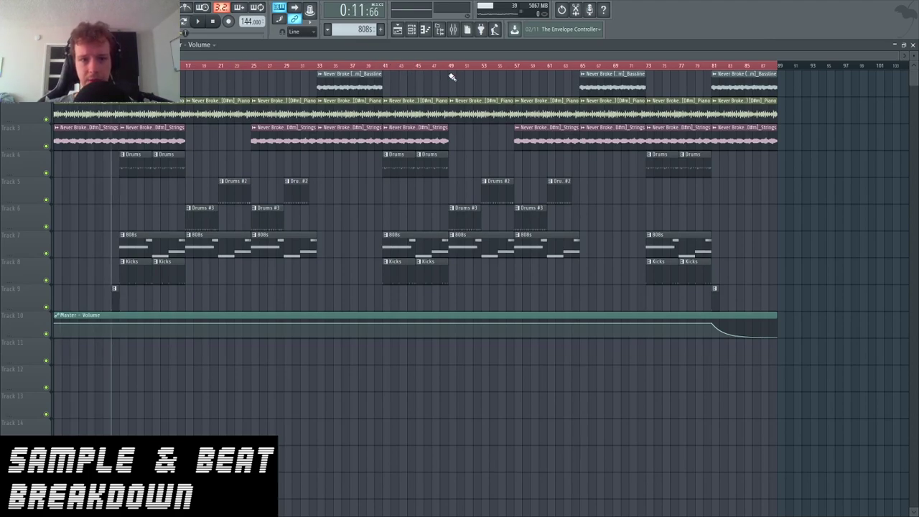
Step: Select bars 1–48 on the Playlist ruler and start playback
{"action": "mouse_move", "coordinate": [451, 67]}
{"action": "left_mouse_down"}
{"action": "mouse_move", "coordinate": [447, 76]}
{"action": "mouse_move", "coordinate": [216, 86]}
{"action": "mouse_move", "coordinate": [86, 72]}
{"action": "left_mouse_up"}
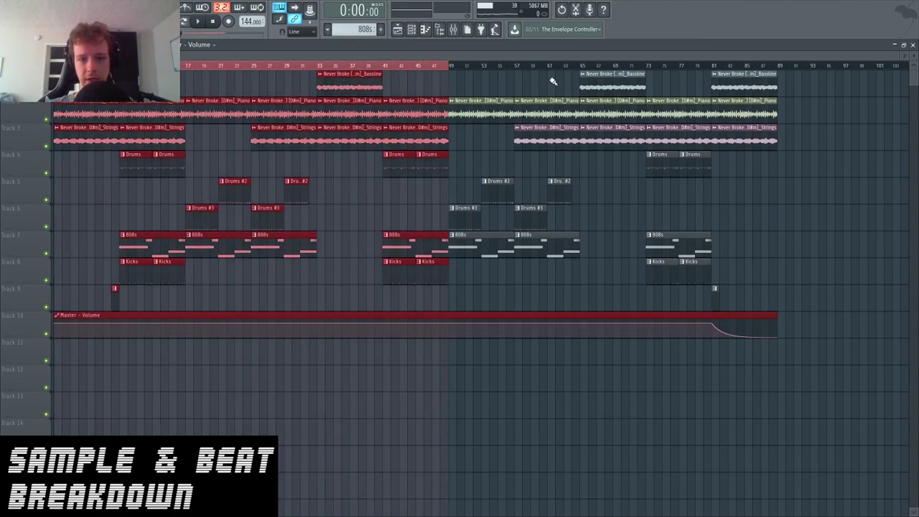
{"action": "key", "text": "space"}
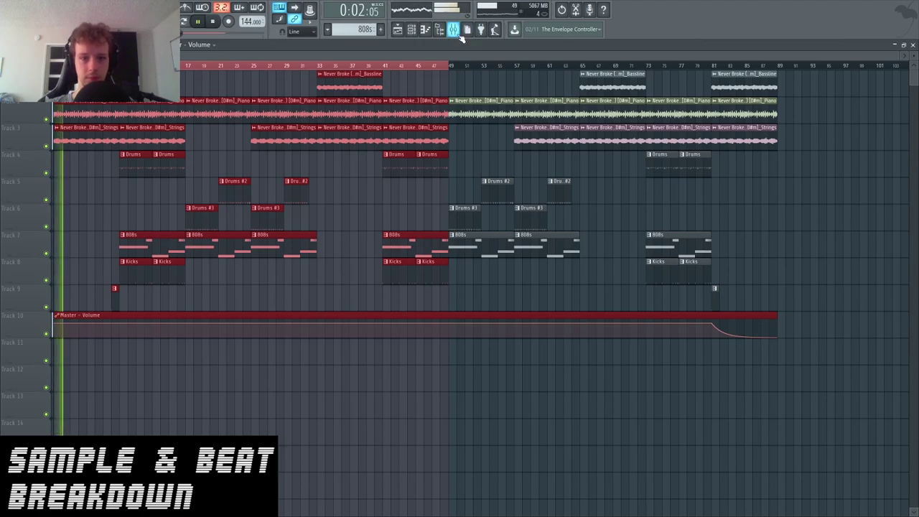
Step: Load the Drums pattern into the Channel Rack to show its rim, open-hat, clap and hi-hat steps
{"action": "left_click", "coordinate": [414, 31]}
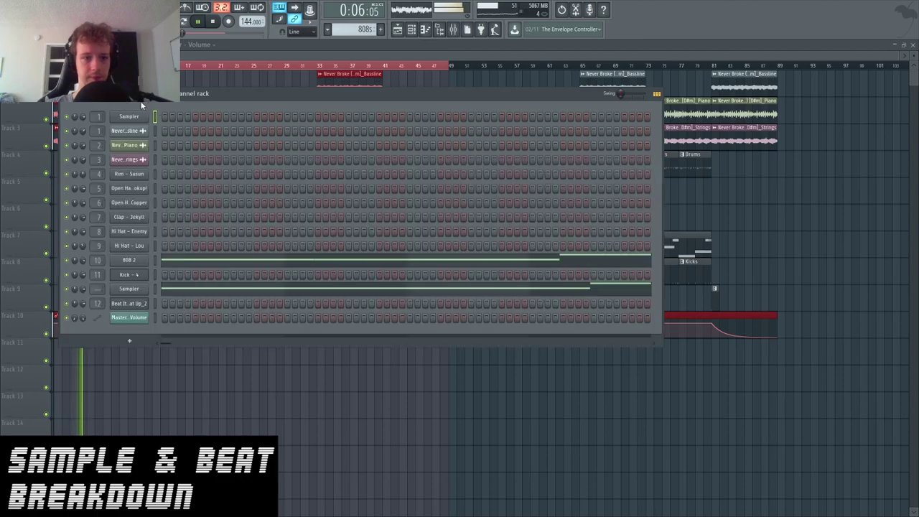
{"action": "left_click_drag", "start_coordinate": [136, 111], "coordinate": [403, 135]}
{"action": "left_click", "coordinate": [164, 162]}
{"action": "double_click", "coordinate": [167, 163]}
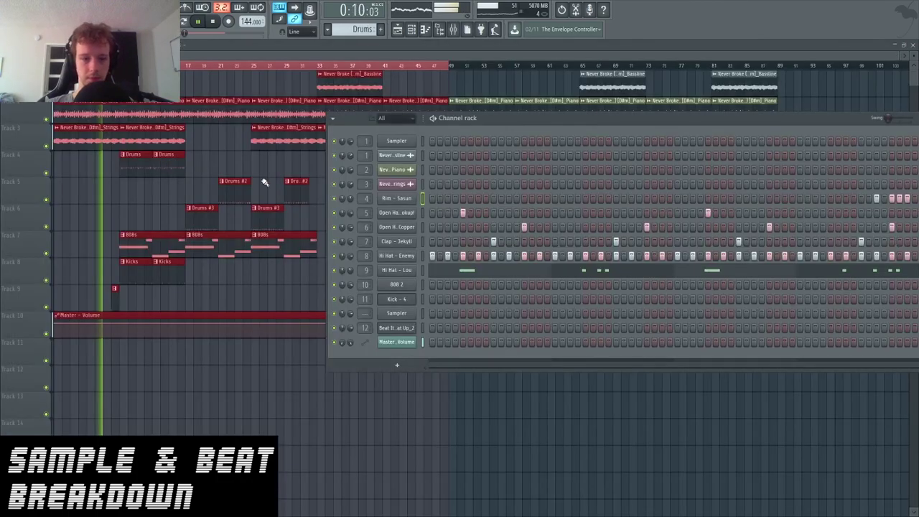
{"action": "left_click_drag", "start_coordinate": [609, 124], "coordinate": [500, 128]}
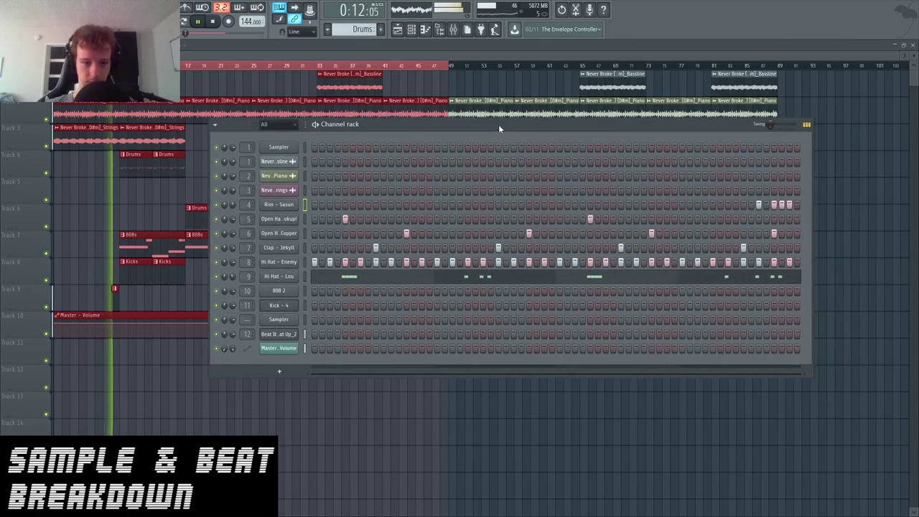
Step: View the effects on the Clap - Jekyll, Kick - 4, Beat It At What Up_2 and Master inserts
{"action": "left_click", "coordinate": [454, 29]}
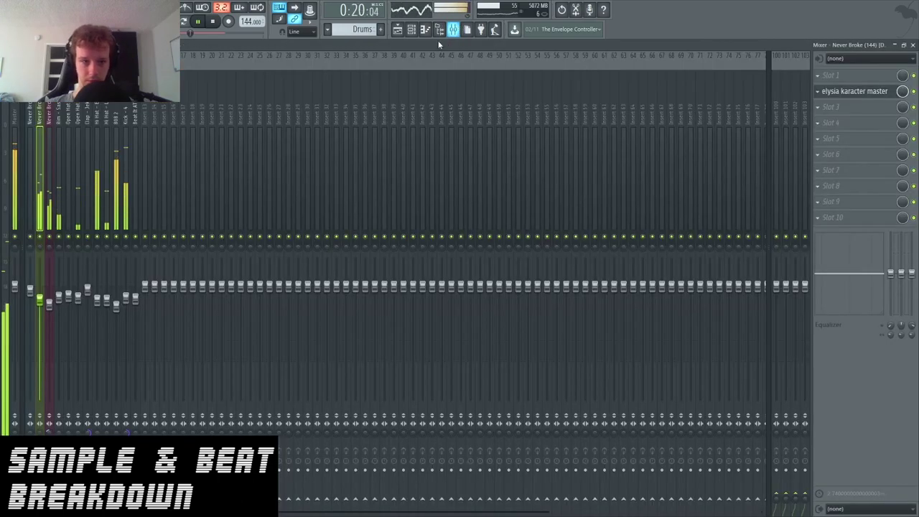
{"action": "left_click", "coordinate": [27, 154]}
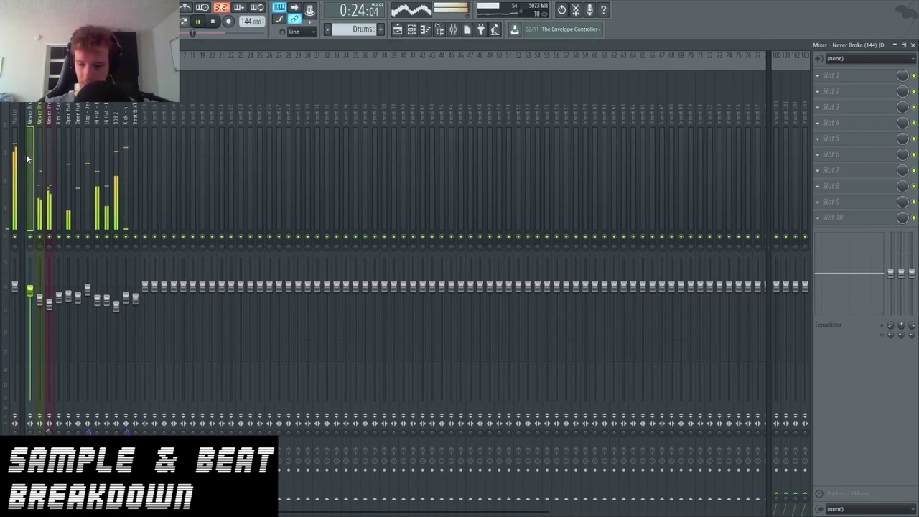
{"action": "key", "text": "Right"}
{"action": "key", "text": "Right"}
{"action": "key", "text": "Right"}
{"action": "key", "text": "Right"}
{"action": "key", "text": "Right"}
{"action": "key", "text": "Right"}
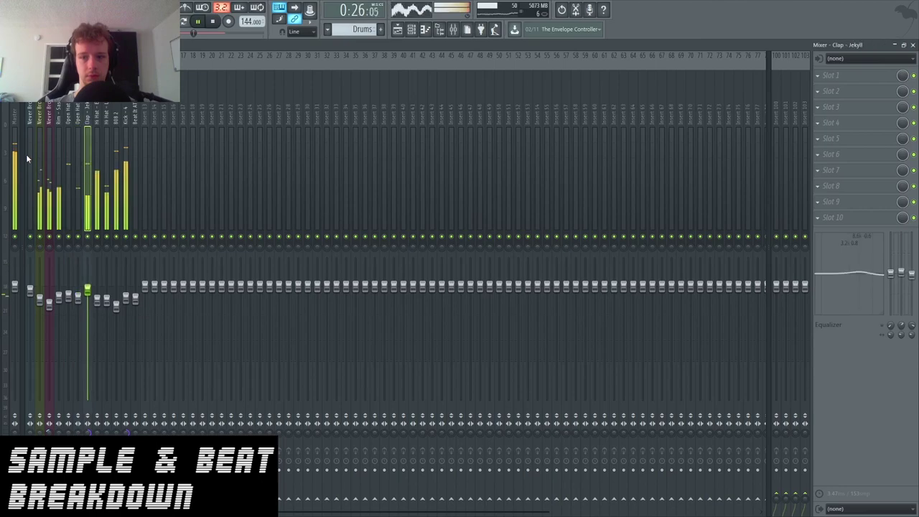
{"action": "key", "text": "Right"}
{"action": "key", "text": "Right"}
{"action": "key", "text": "Right"}
{"action": "key", "text": "Right"}
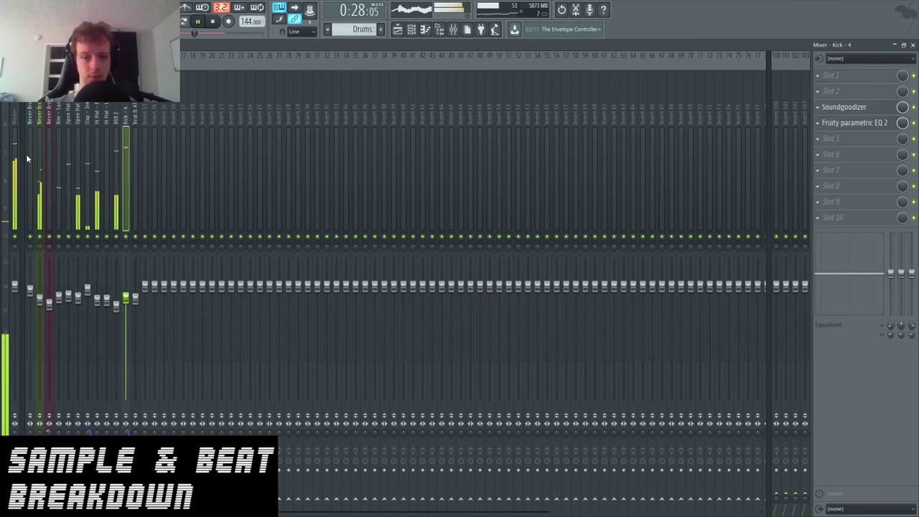
{"action": "key", "text": "Right"}
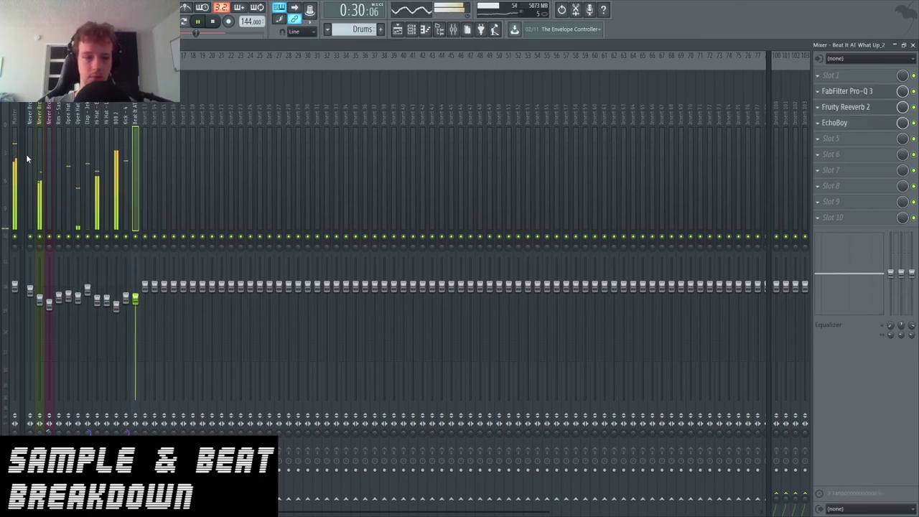
{"action": "left_click", "coordinate": [16, 140]}
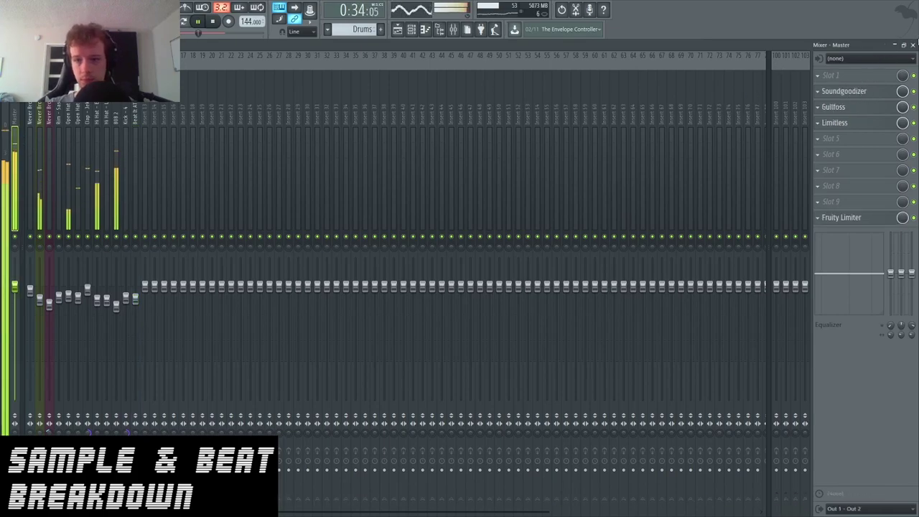
{"action": "left_click", "coordinate": [913, 44]}
Step: Close the Channel Rack, deselect the 48 bars, listen through, and stop at 0:00
{"action": "key", "text": "F6"}
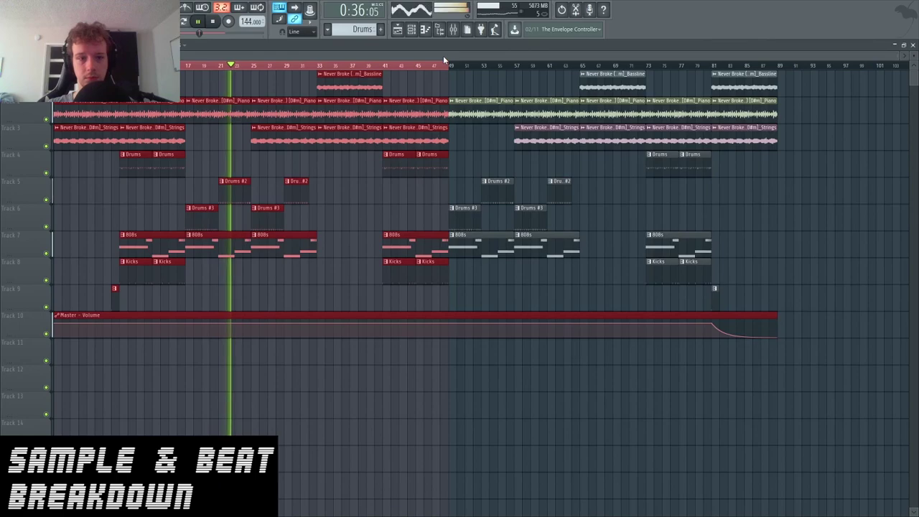
{"action": "left_click", "coordinate": [225, 160]}
{"action": "scroll", "coordinate": [224, 162], "scroll_direction": "up", "scroll_amount": 2, "text": "ctrl"}
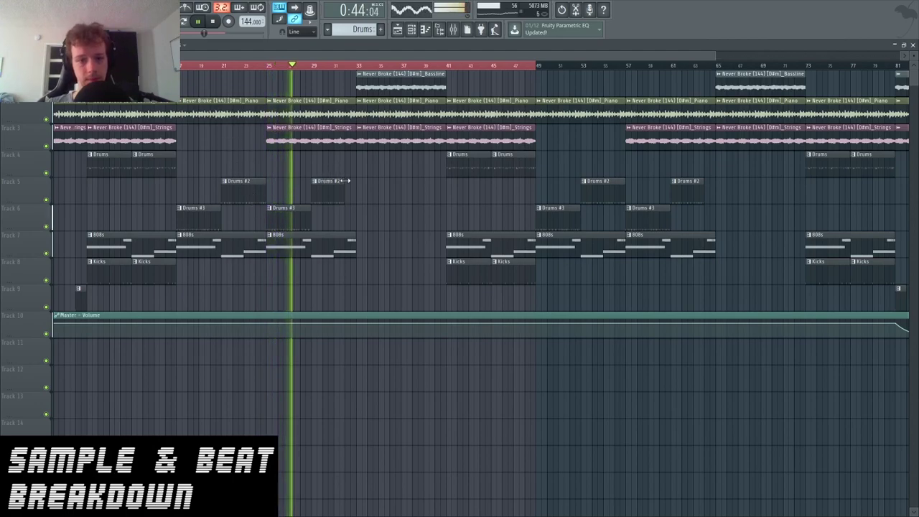
{"action": "scroll", "coordinate": [350, 181], "scroll_direction": "down", "scroll_amount": 1}
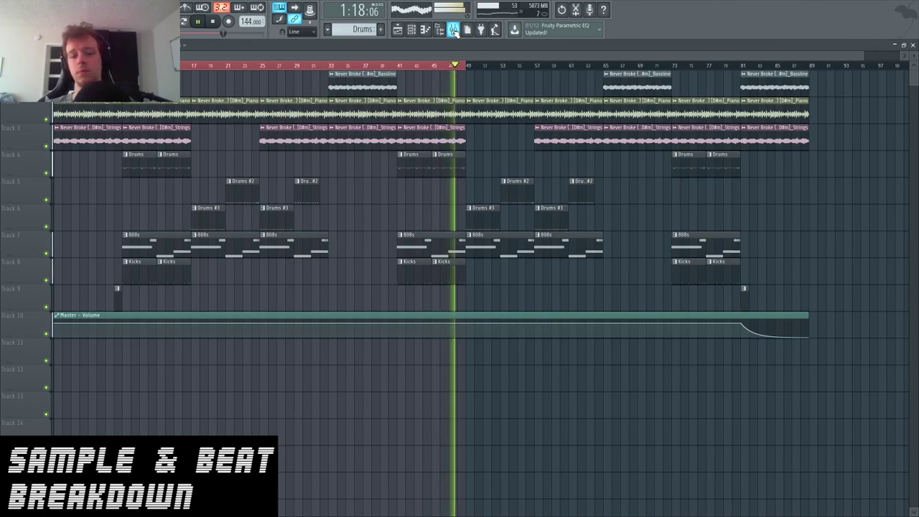
{"action": "key", "text": "space"}
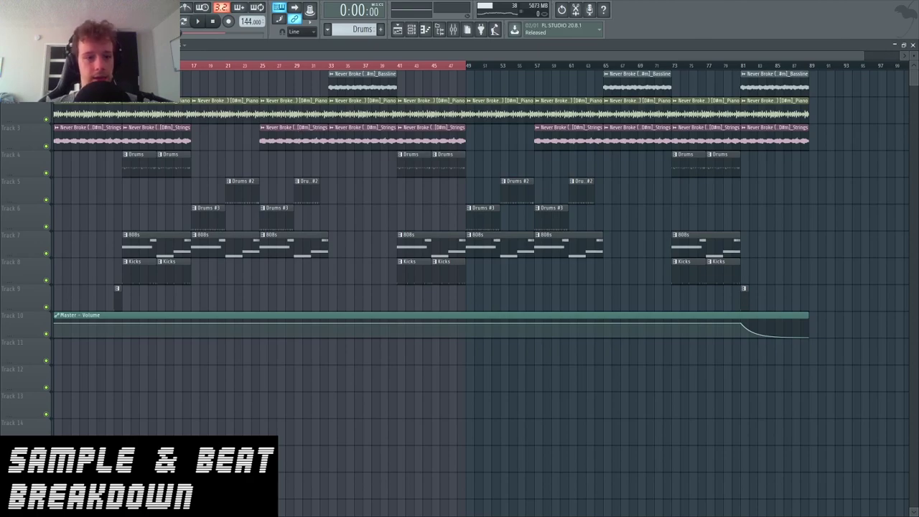
{"action": "left_click", "coordinate": [122, 65]}
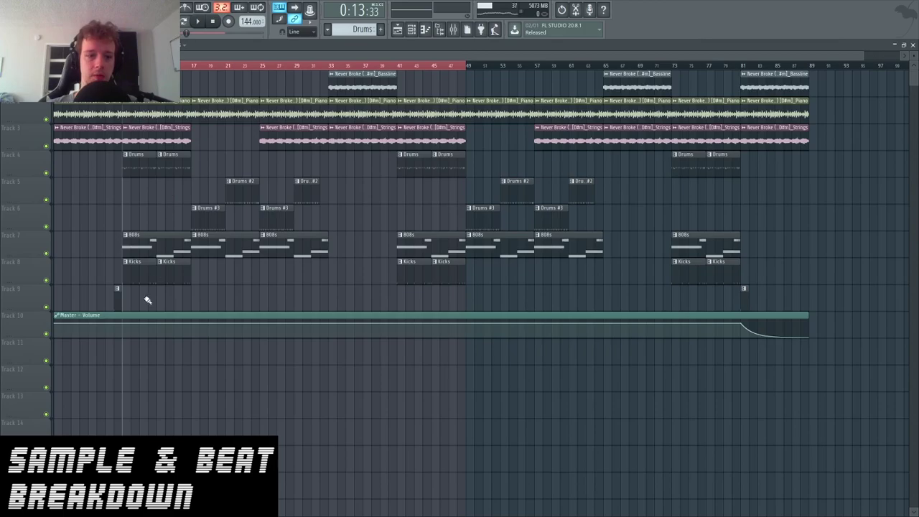
{"action": "scroll", "coordinate": [144, 257], "scroll_direction": "up", "scroll_amount": 2}
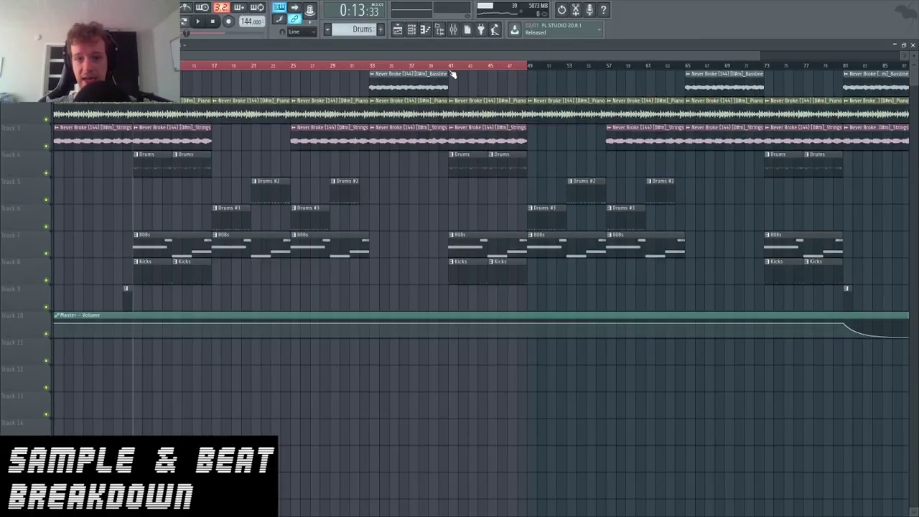
{"action": "left_click", "coordinate": [450, 67]}
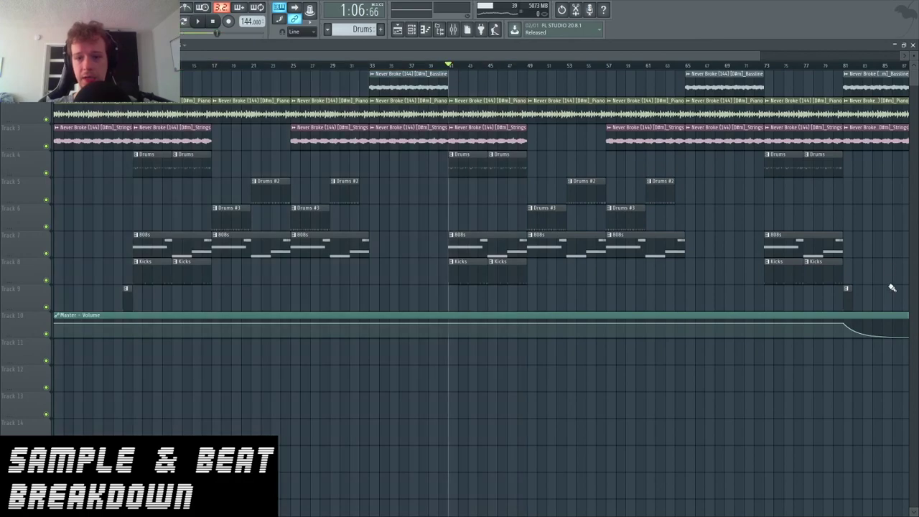
{"action": "scroll", "coordinate": [587, 199], "scroll_direction": "down", "scroll_amount": 3}
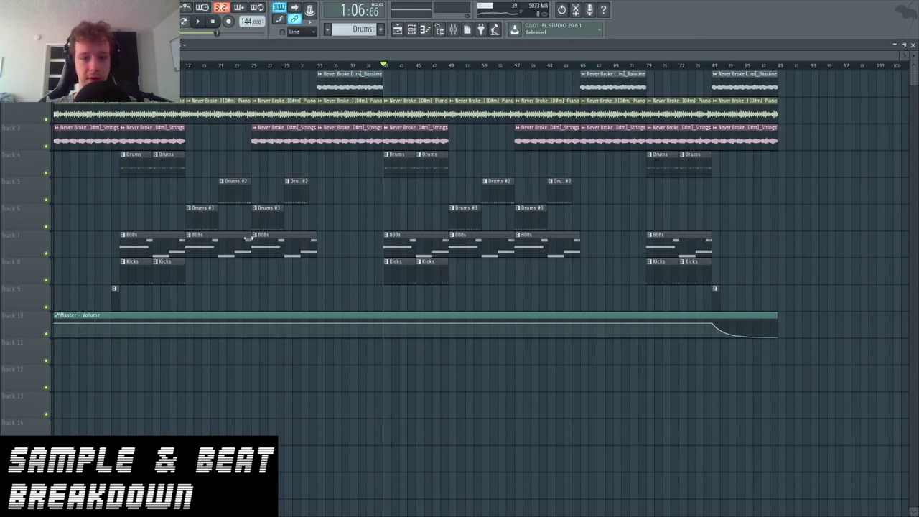
{"action": "key", "text": "Home"}
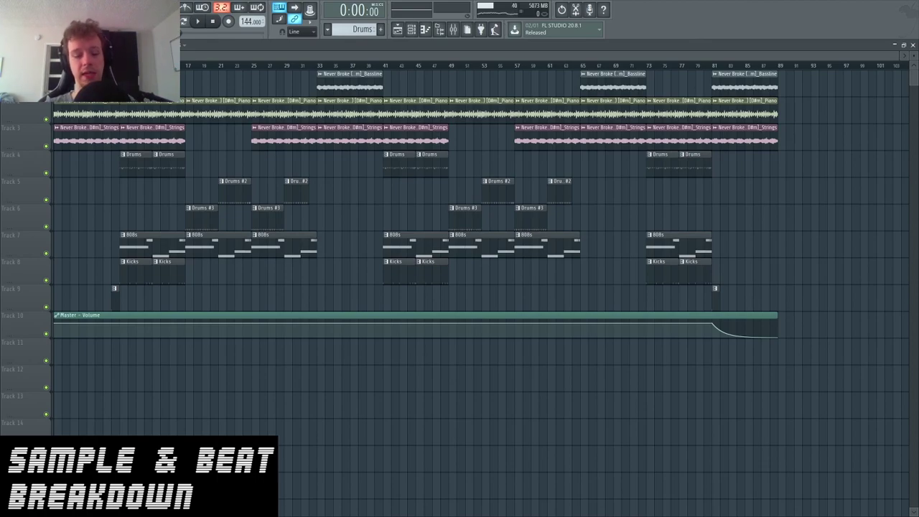
Step: Add a section marker named Outro at bar 81
{"action": "scroll", "coordinate": [480, 252], "scroll_direction": "up", "scroll_amount": 1}
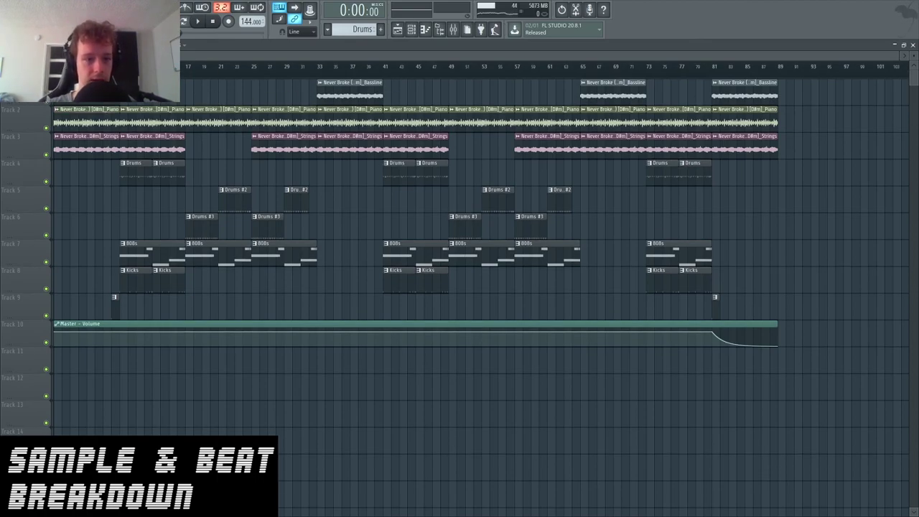
{"action": "scroll", "coordinate": [451, 251], "scroll_direction": "up", "scroll_amount": 2}
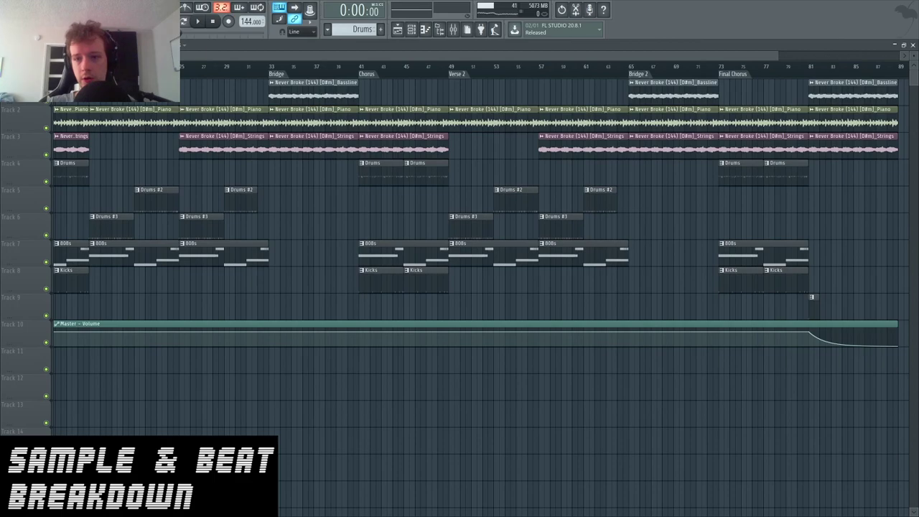
{"action": "right_click", "coordinate": [815, 77]}
{"action": "left_click", "coordinate": [816, 85]}
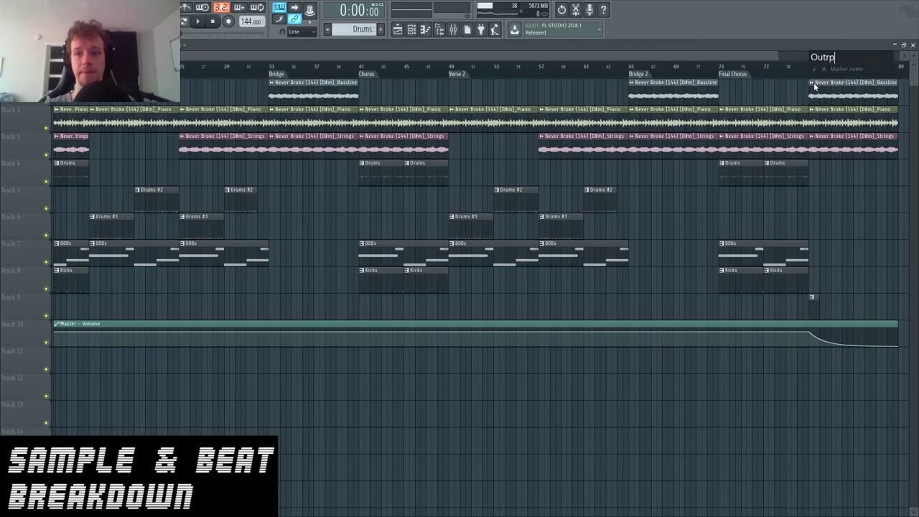
{"action": "key", "text": "Return"}
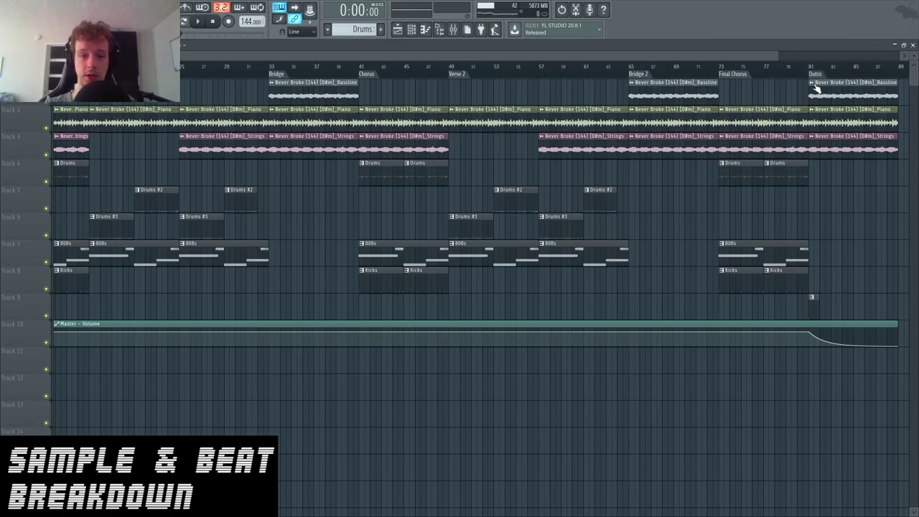
Step: Move the song position to bar 9 on the timeline ruler
{"action": "scroll", "coordinate": [607, 384], "scroll_direction": "down", "scroll_amount": 3}
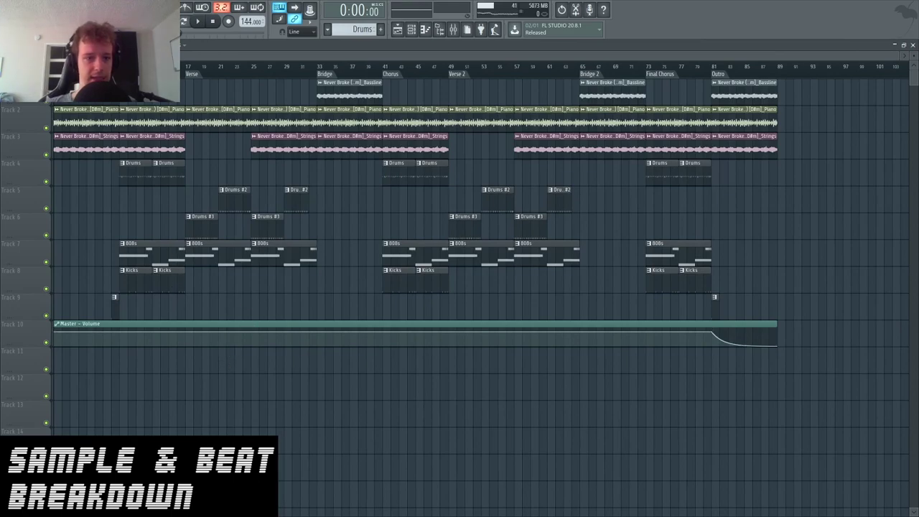
{"action": "left_click", "coordinate": [119, 66]}
{"action": "scroll", "coordinate": [130, 117], "scroll_direction": "up", "scroll_amount": 3}
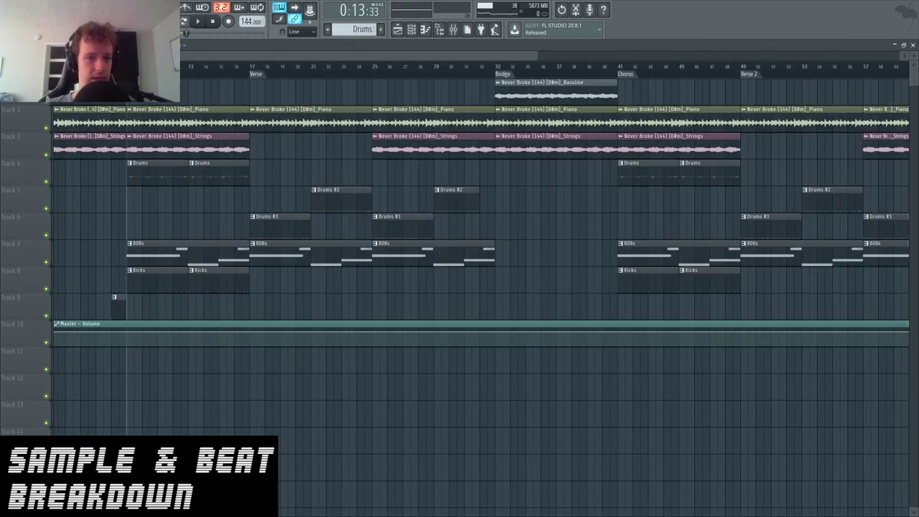
Step: Play the song from the beginning with every arrangement track muted
{"action": "key", "text": "Home"}
{"action": "left_click", "coordinate": [52, 105]}
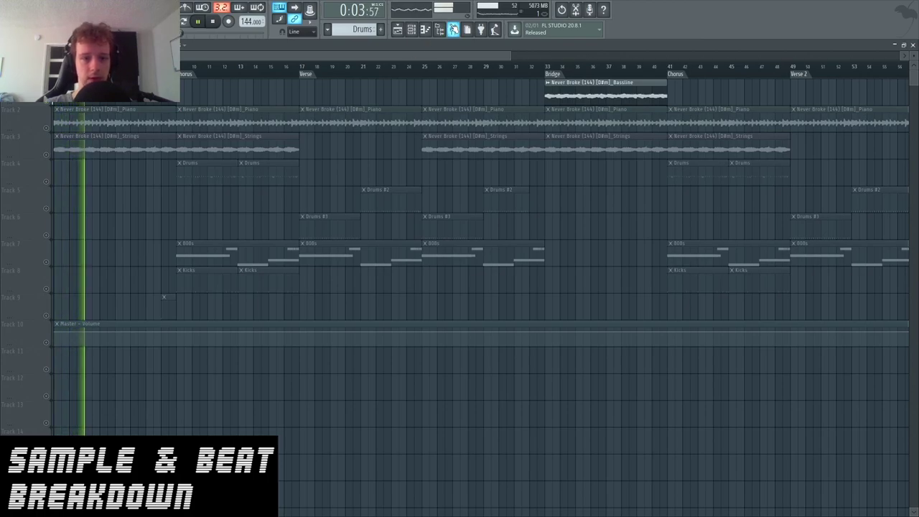
Step: Load Black Box Analog Design HG-2 into Bassline's Slot 2 with Saturation 59% and Sat. Freq LOW
{"action": "key", "text": "F9"}
{"action": "left_click", "coordinate": [32, 190]}
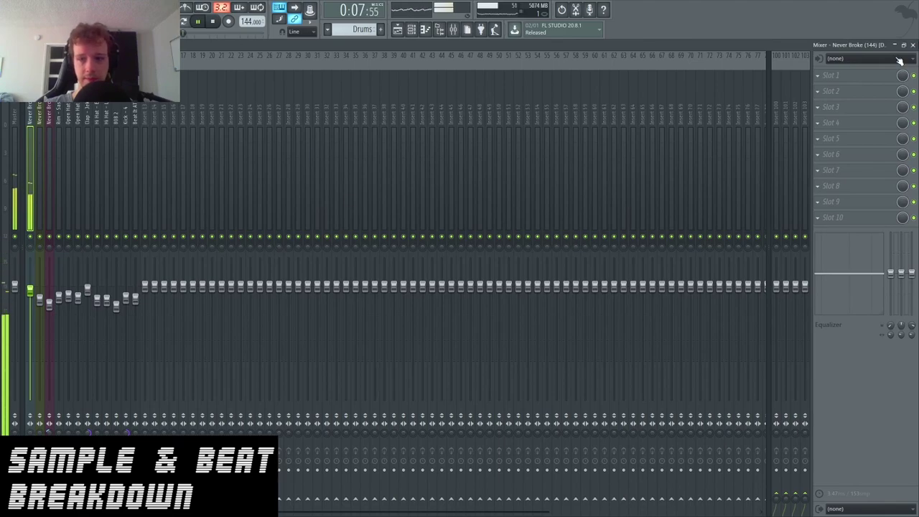
{"action": "left_click", "coordinate": [833, 91]}
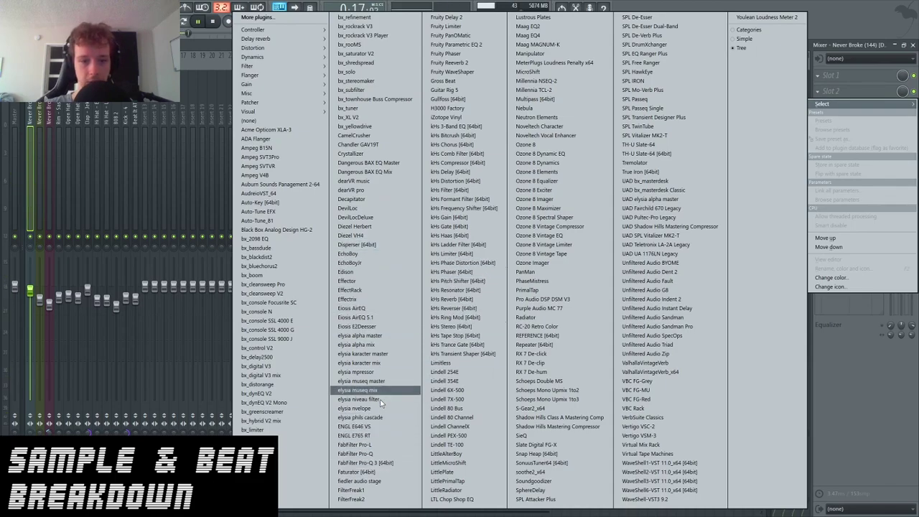
{"action": "left_click", "coordinate": [296, 230]}
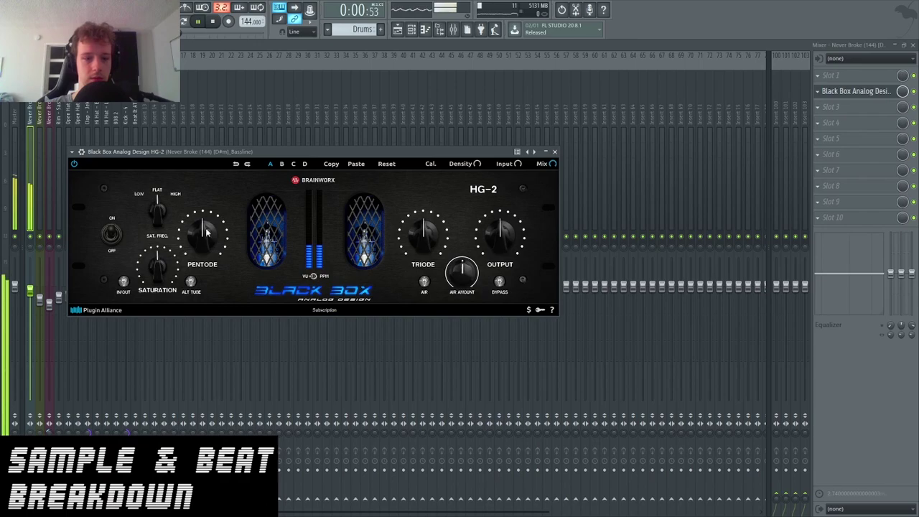
{"action": "left_click_drag", "start_coordinate": [158, 266], "coordinate": [171, 270]}
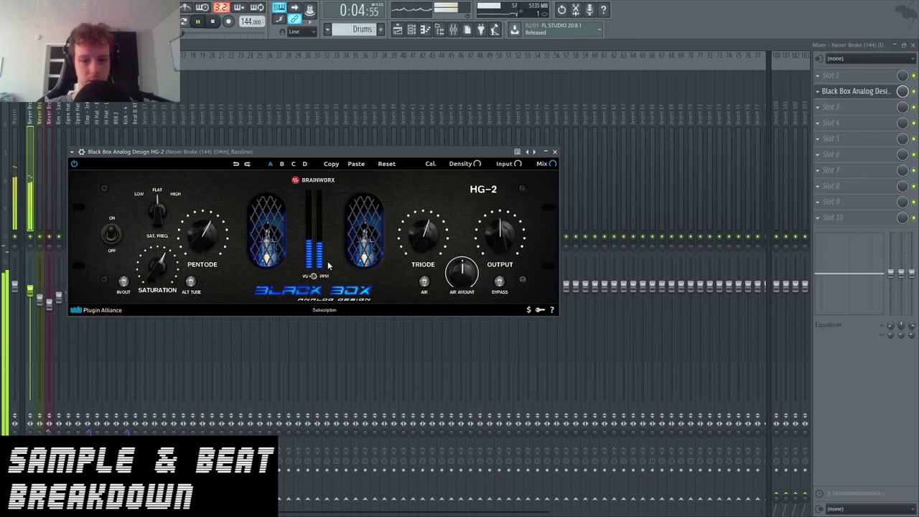
{"action": "left_click_drag", "start_coordinate": [158, 204], "coordinate": [160, 223]}
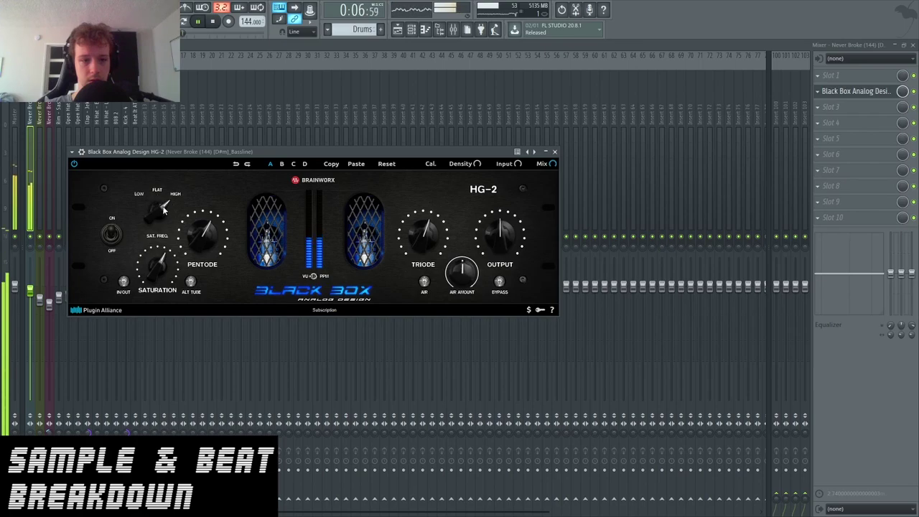
{"action": "left_click", "coordinate": [554, 152]}
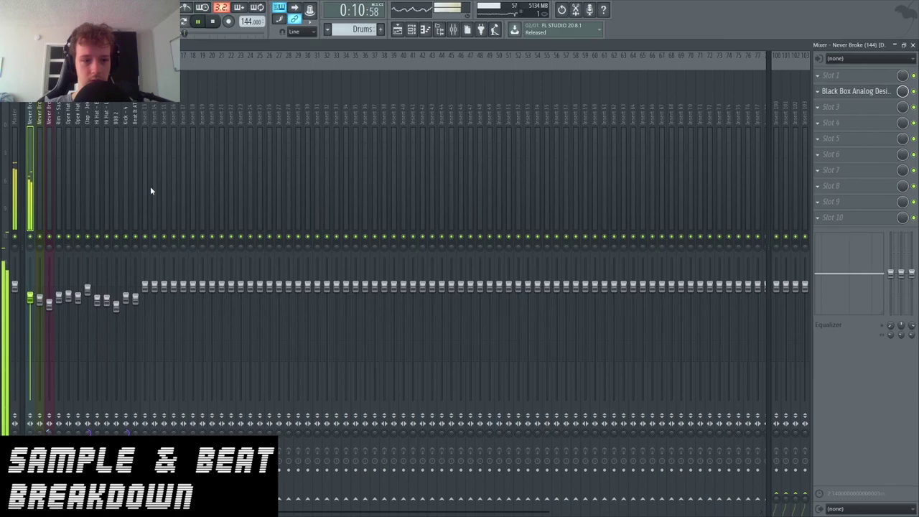
Step: Unmute the piano and strings tracks in the playlist and restart playback
{"action": "key", "text": "space"}
{"action": "left_click", "coordinate": [913, 44]}
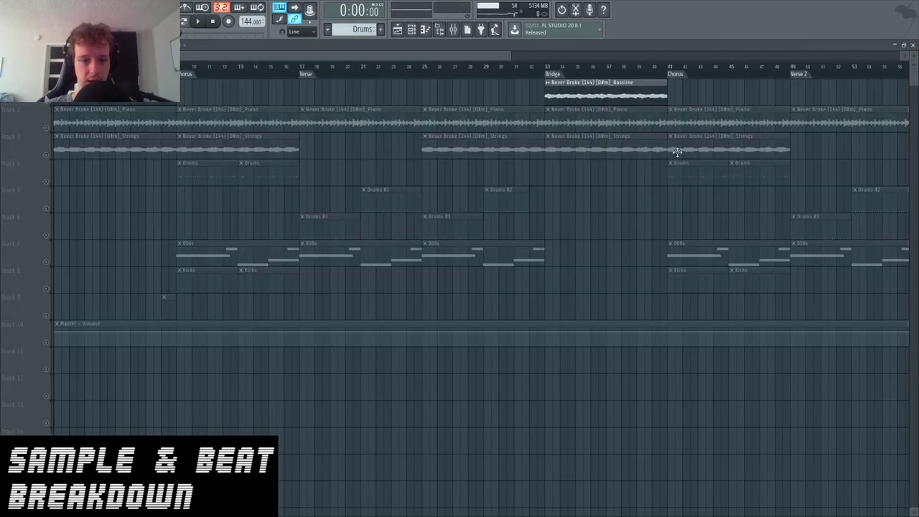
{"action": "left_click", "coordinate": [45, 128]}
{"action": "key", "text": "space"}
{"action": "left_click", "coordinate": [46, 154]}
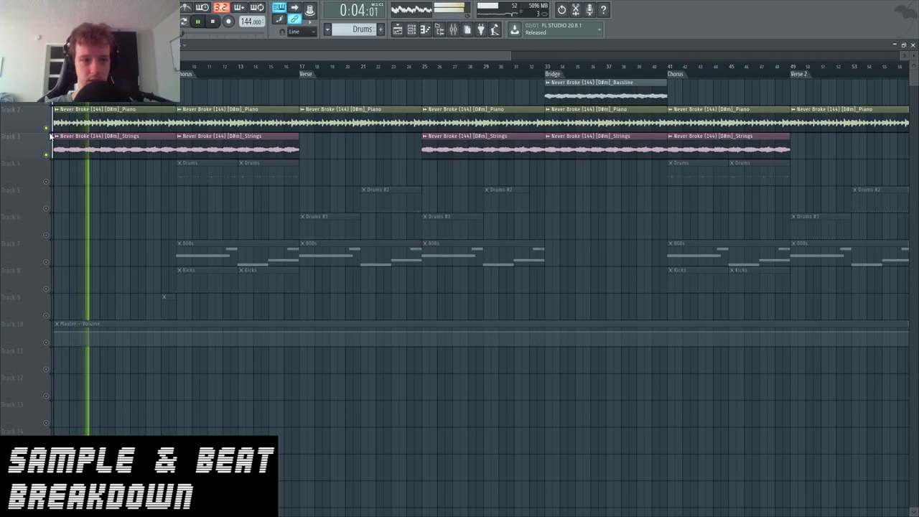
Step: Inspect the elysia karacter master effect in Slot 2 of the neighbouring mixer insert
{"action": "left_click", "coordinate": [453, 31]}
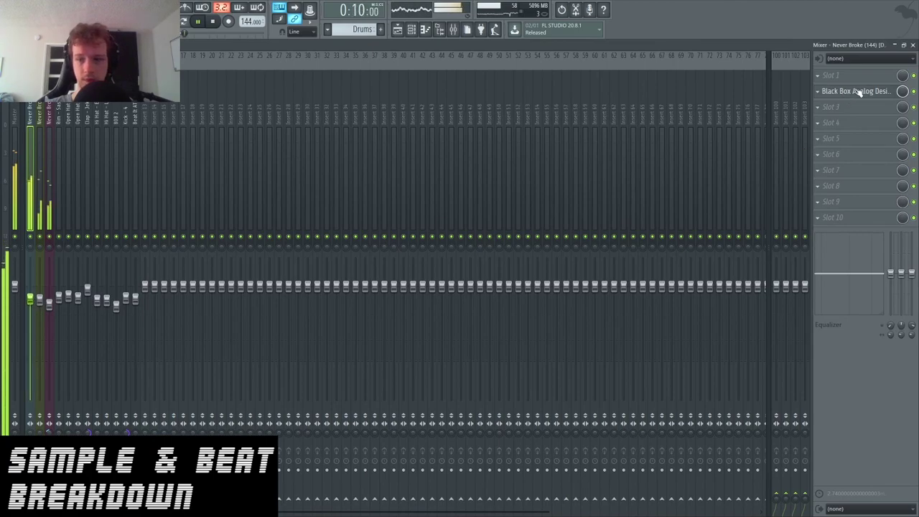
{"action": "left_click", "coordinate": [913, 45]}
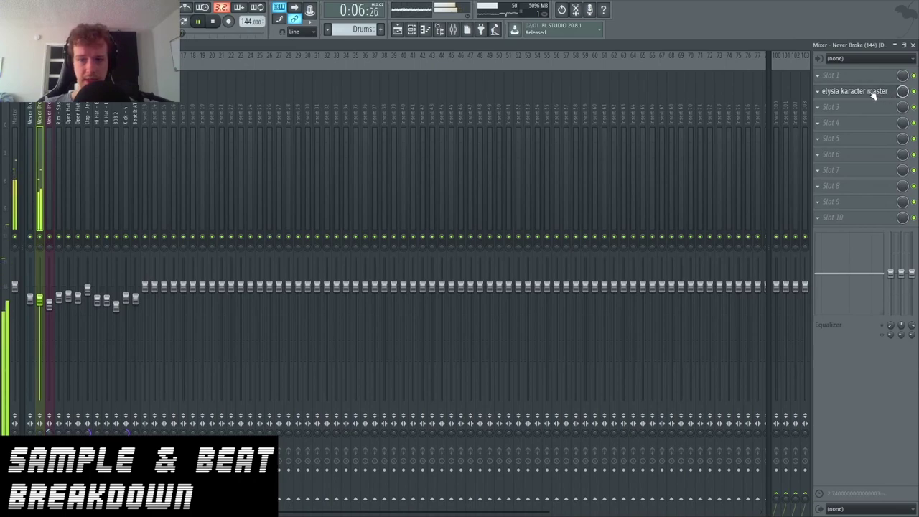
{"action": "left_click", "coordinate": [873, 92]}
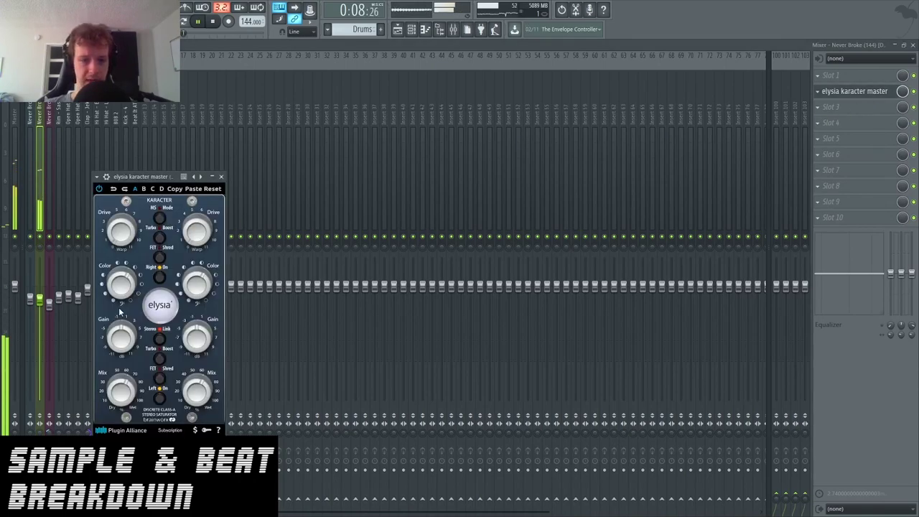
{"action": "left_click", "coordinate": [914, 92]}
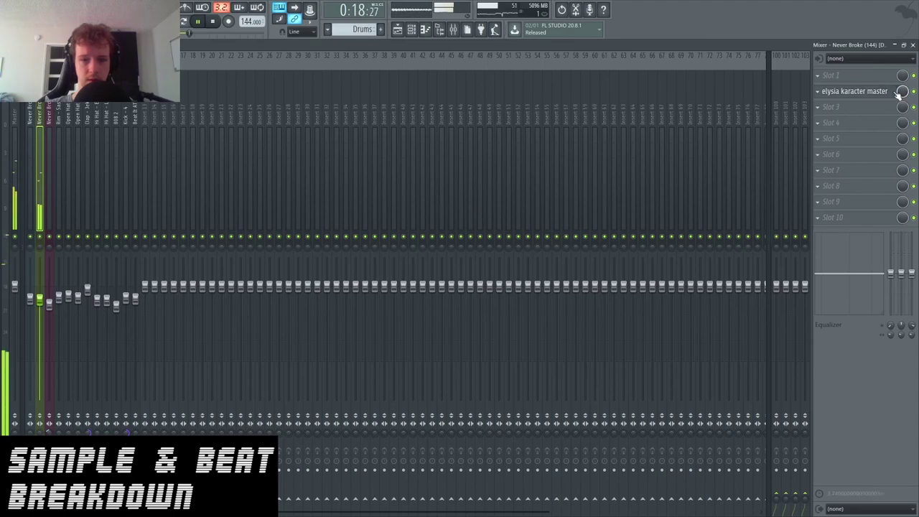
{"action": "left_click", "coordinate": [859, 91]}
{"action": "key", "text": "space"}
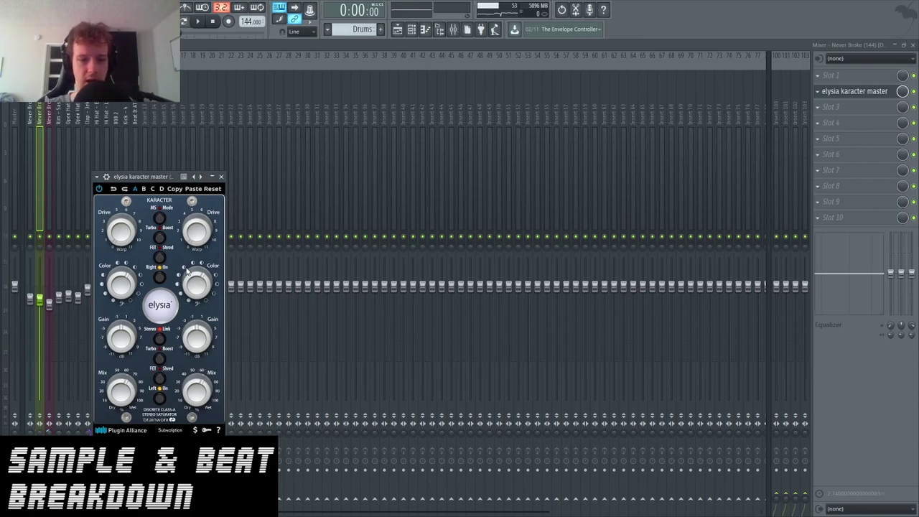
{"action": "left_click", "coordinate": [221, 176]}
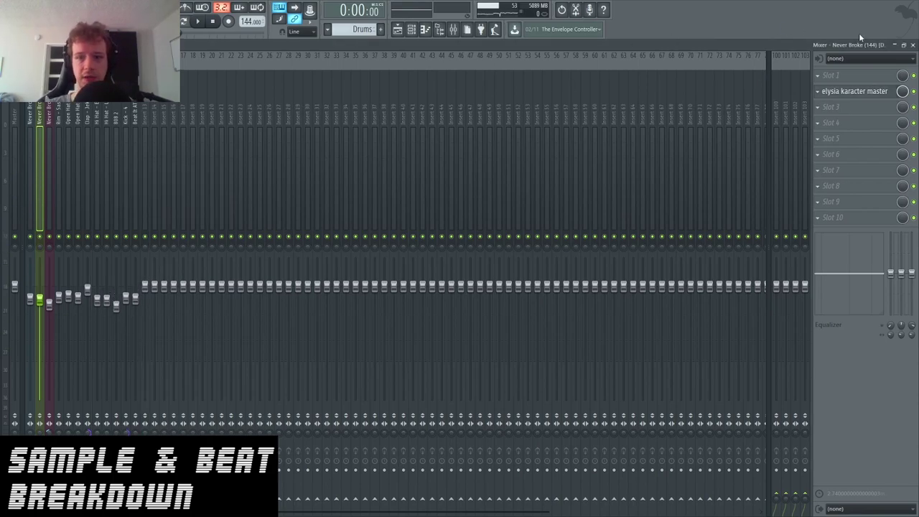
{"action": "left_click", "coordinate": [913, 45]}
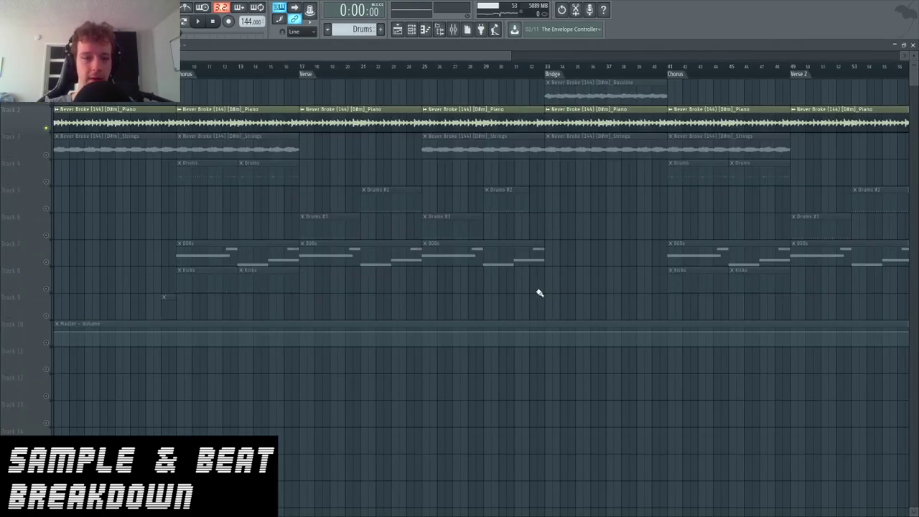
Step: Unmute the strings track, play, and inspect FabFilter Pro-Q 3 on its mixer insert
{"action": "left_click", "coordinate": [49, 154]}
{"action": "key", "text": "space"}
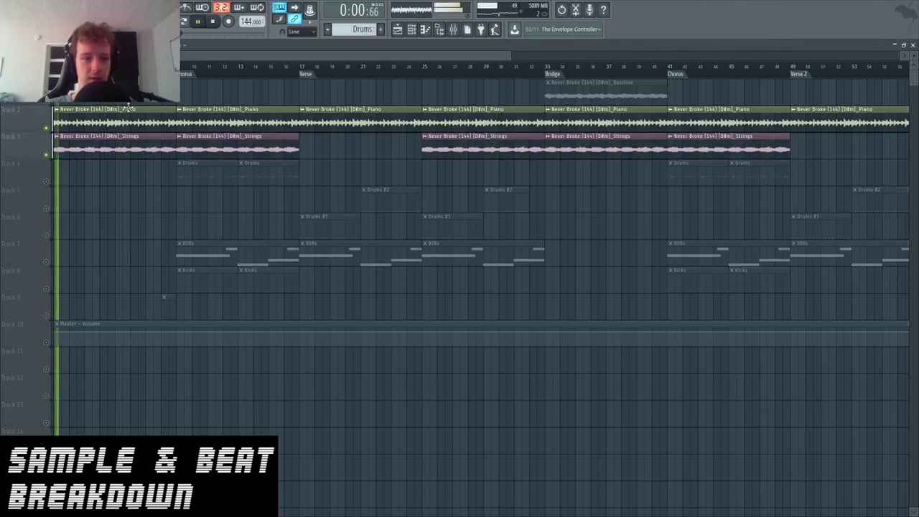
{"action": "left_click", "coordinate": [467, 30]}
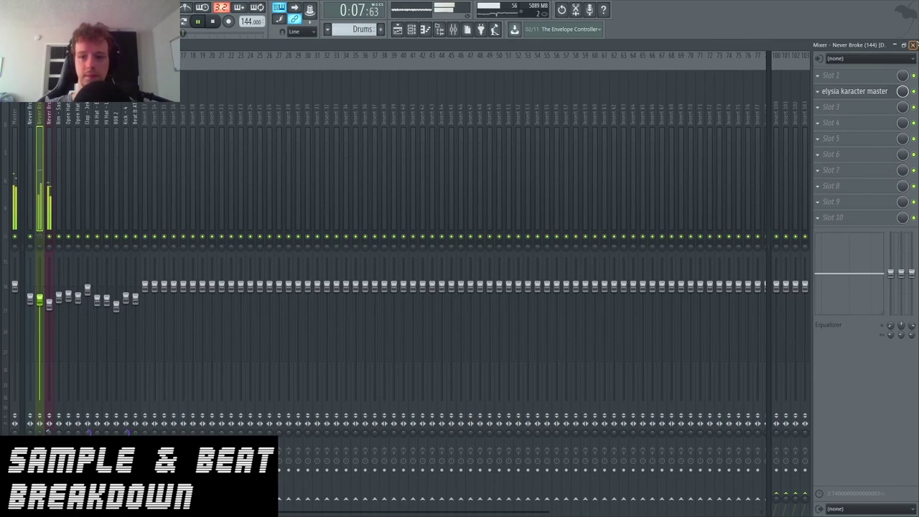
{"action": "left_click", "coordinate": [49, 137]}
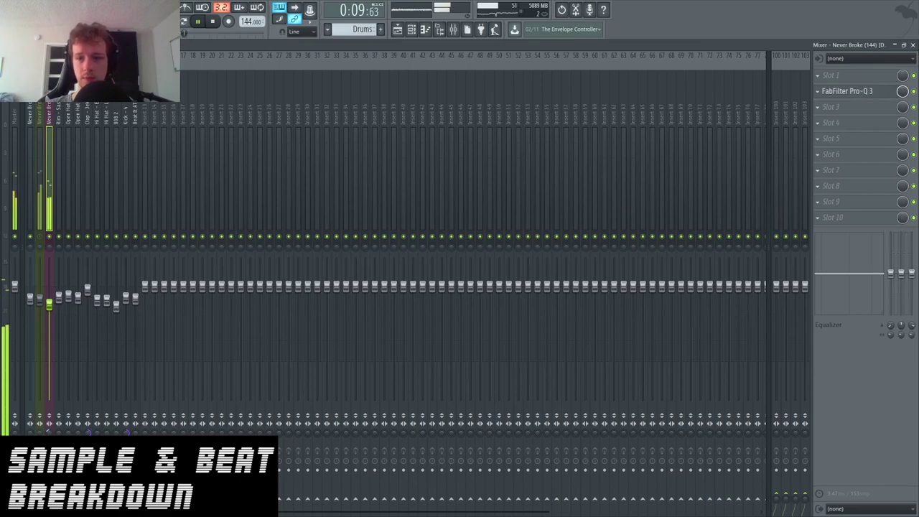
{"action": "left_click", "coordinate": [847, 91]}
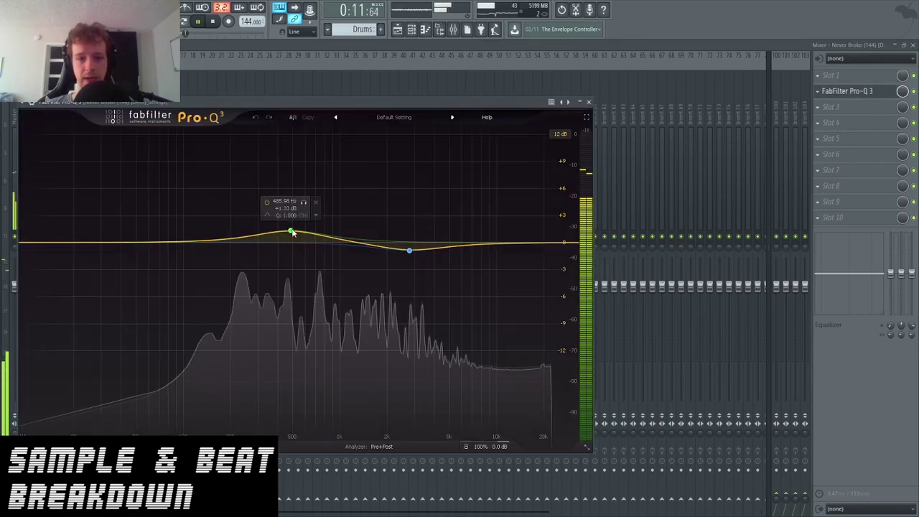
{"action": "left_click", "coordinate": [588, 100]}
Step: Stop playback, close the Mixer, and cue the song at the Chorus marker
{"action": "key", "text": "space"}
{"action": "left_click", "coordinate": [913, 45]}
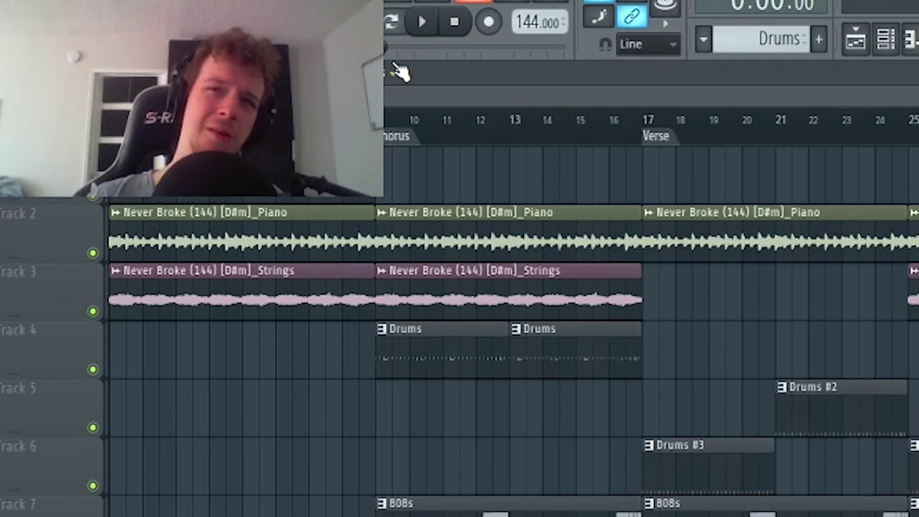
{"action": "left_click", "coordinate": [391, 135]}
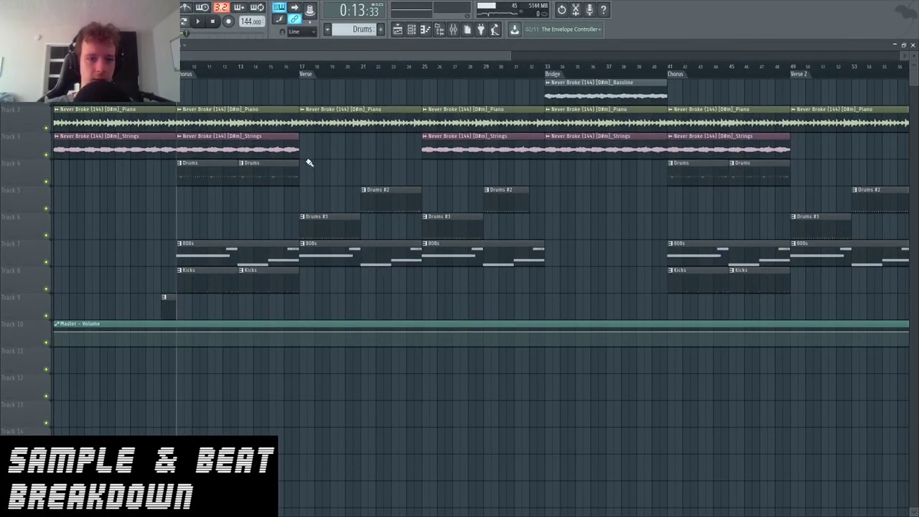
Step: Play the song from the Chorus and view the 808 2 insert's effects in the mixer
{"action": "key", "text": "space"}
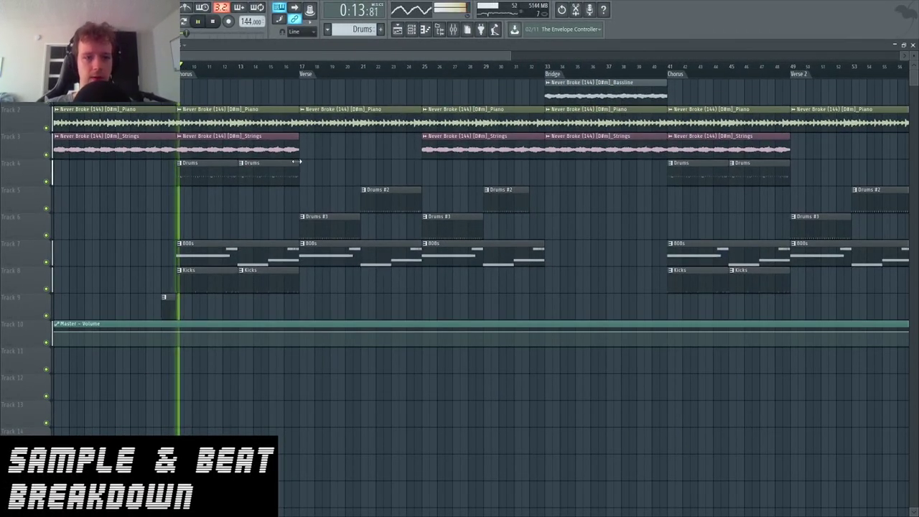
{"action": "left_click", "coordinate": [454, 30]}
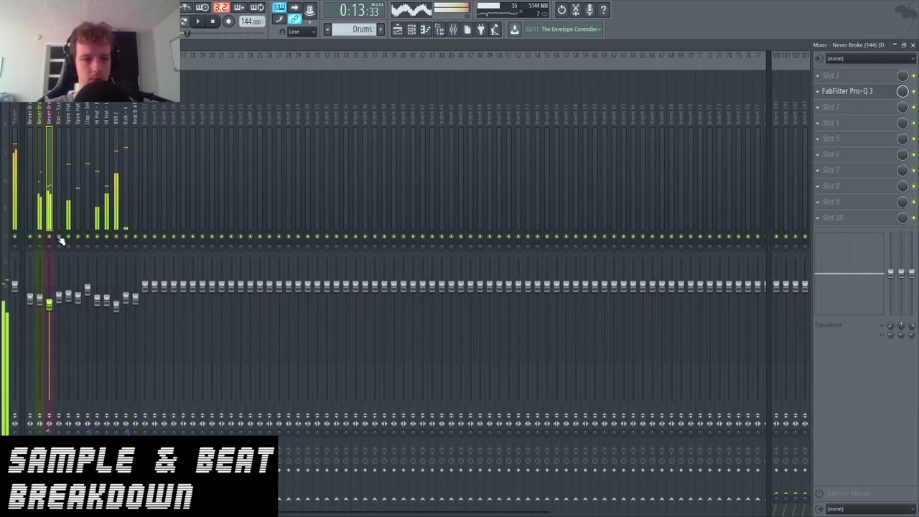
{"action": "left_click", "coordinate": [133, 183]}
{"action": "left_click", "coordinate": [115, 183]}
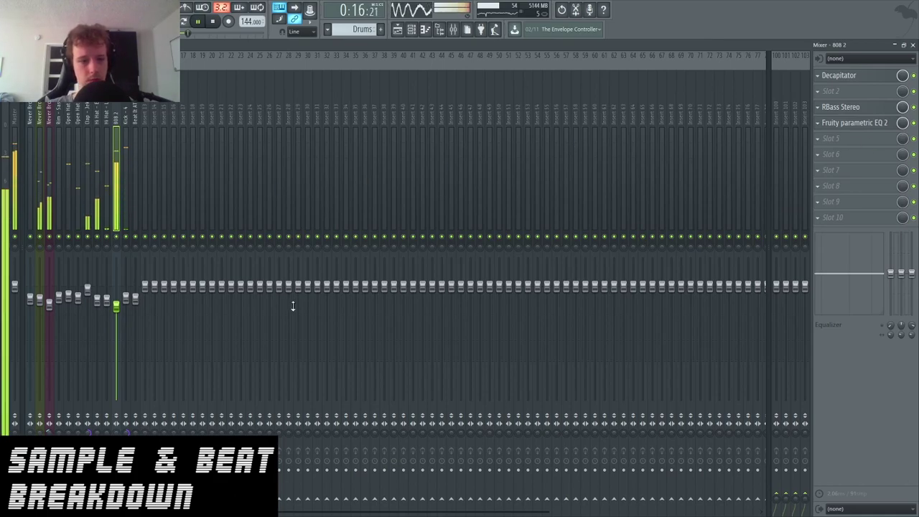
Step: Stop playback, check the Rim - Sason mixer track, then open the Drums pattern from its Playlist clip
{"action": "key", "text": "space"}
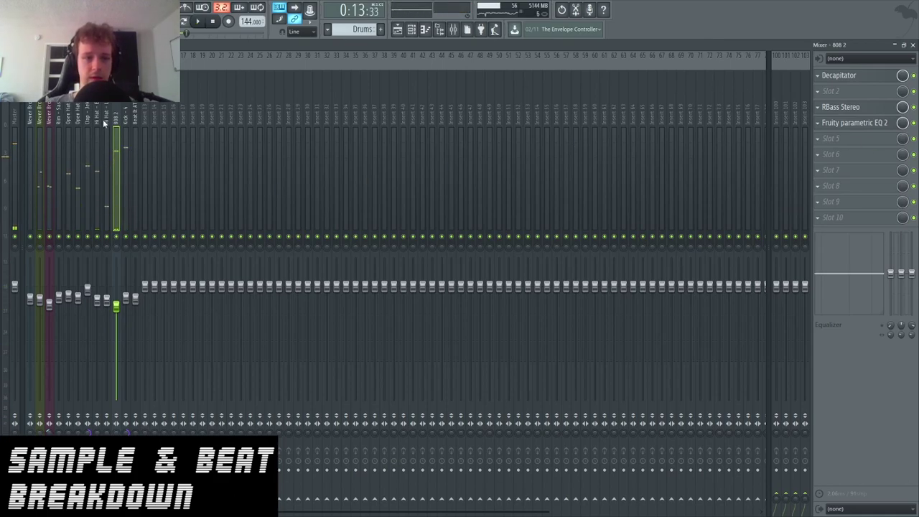
{"action": "left_click", "coordinate": [49, 125]}
{"action": "left_click", "coordinate": [59, 126]}
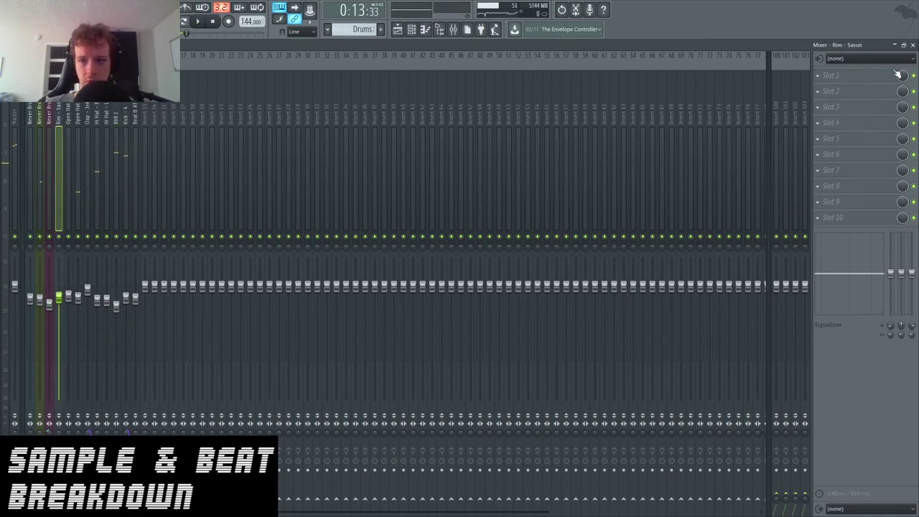
{"action": "left_click", "coordinate": [913, 45]}
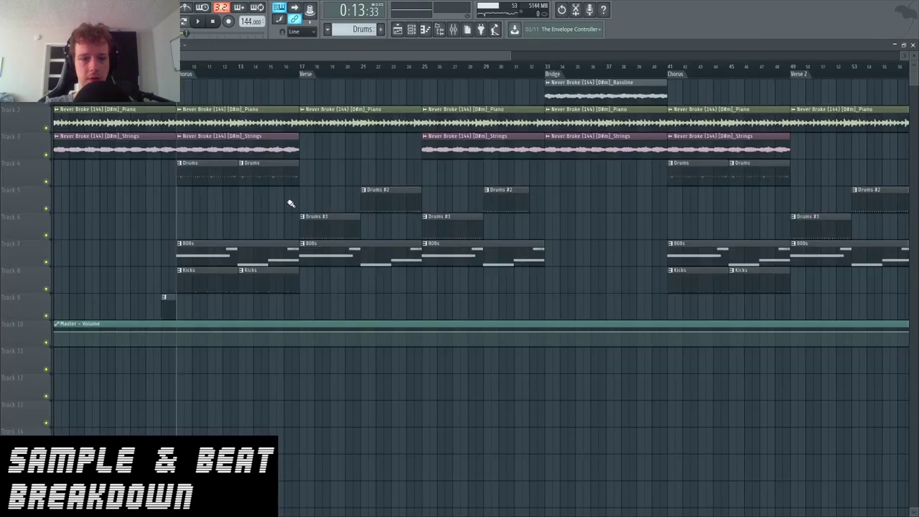
{"action": "double_click", "coordinate": [231, 183]}
Step: Play the Drums pattern on its own and review the Hi Hat - Lou piano-roll notes
{"action": "key", "text": "F6"}
{"action": "key", "text": "space"}
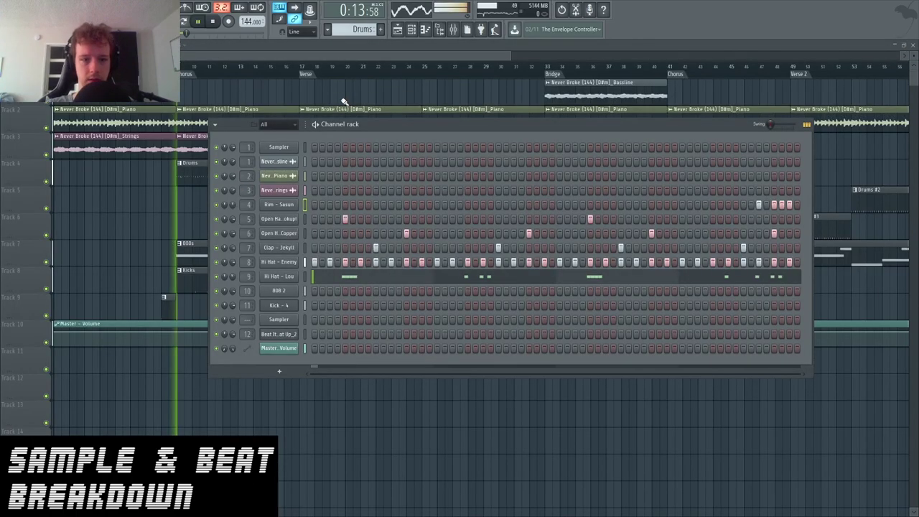
{"action": "key", "text": "l"}
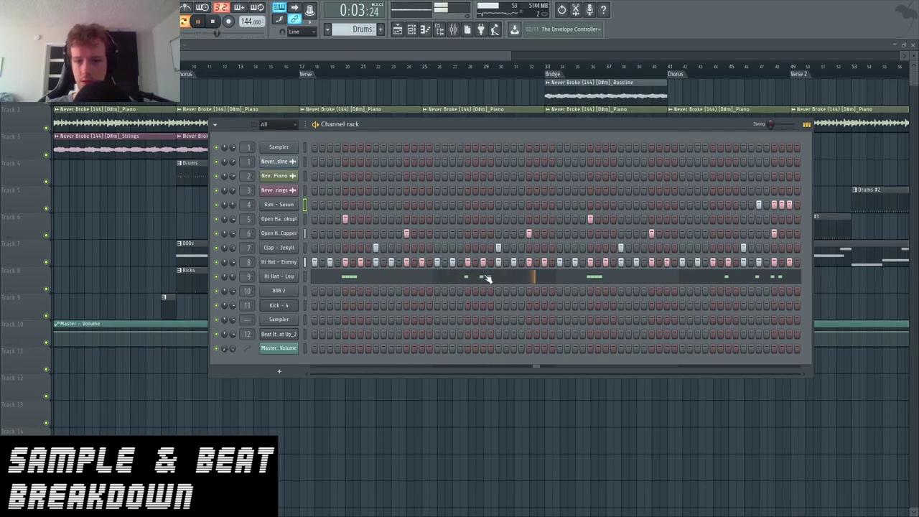
{"action": "left_click", "coordinate": [653, 276]}
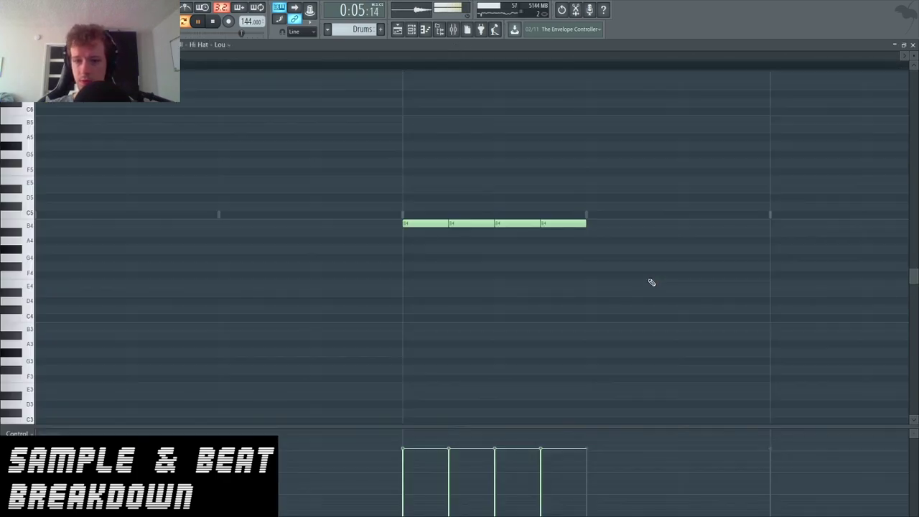
{"action": "scroll", "coordinate": [467, 293], "scroll_direction": "down", "scroll_amount": 2}
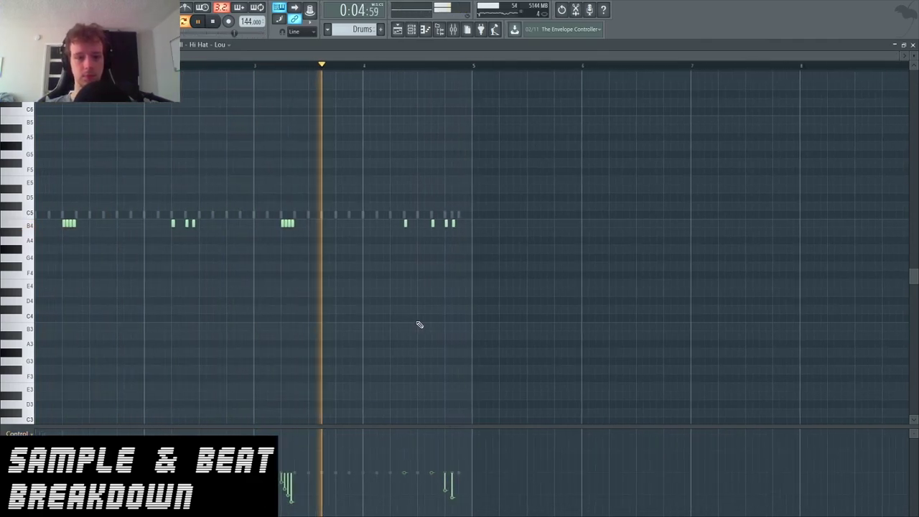
{"action": "key", "text": "F7"}
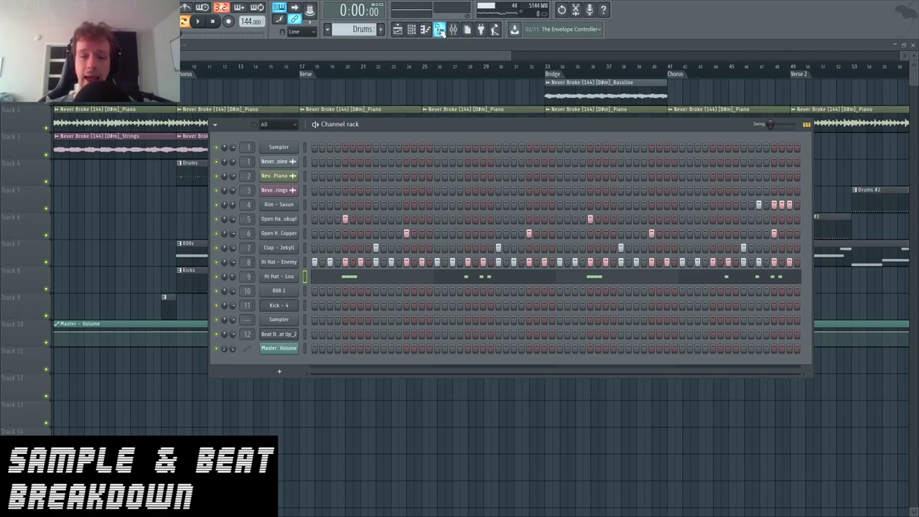
Step: In the sample browser, collapse AT Samples and expand the Samples folder
{"action": "left_click", "coordinate": [438, 30]}
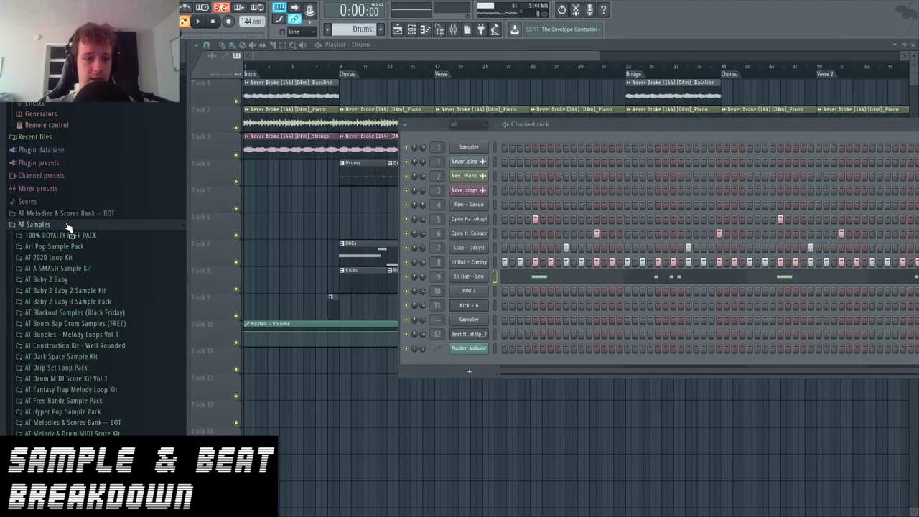
{"action": "left_click", "coordinate": [70, 225]}
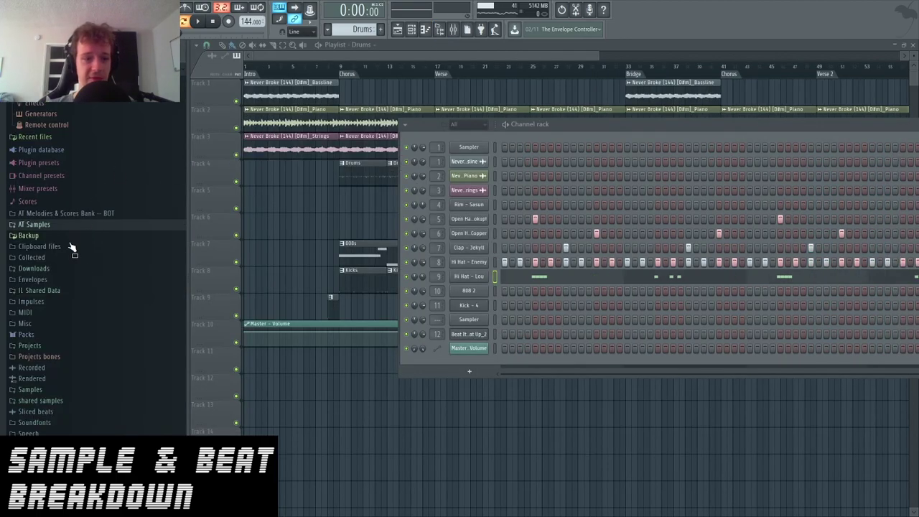
{"action": "left_click", "coordinate": [82, 389]}
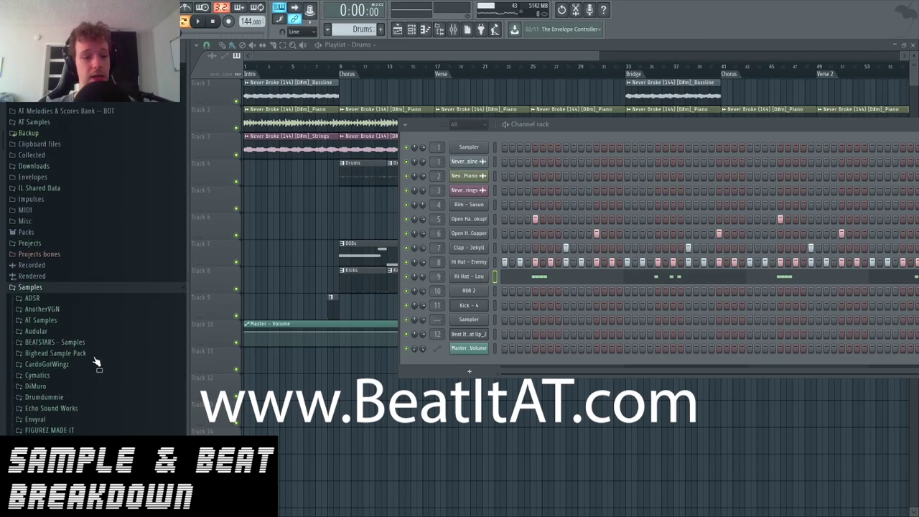
{"action": "scroll", "coordinate": [92, 367], "scroll_direction": "down", "scroll_amount": 1}
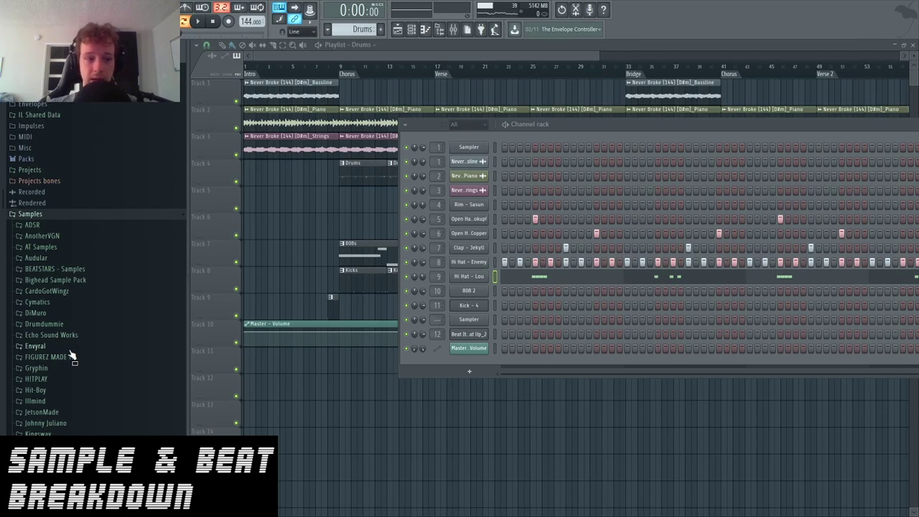
Step: Expand Envyral > envyral - TETRACTYS [Drum Kit] and its subfolder, and move the channel rack up-left
{"action": "left_click", "coordinate": [70, 350]}
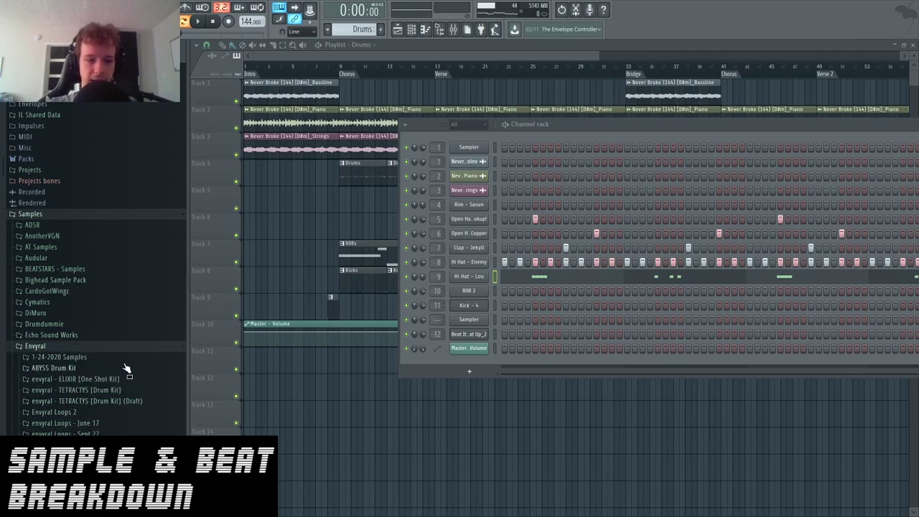
{"action": "left_click", "coordinate": [114, 391]}
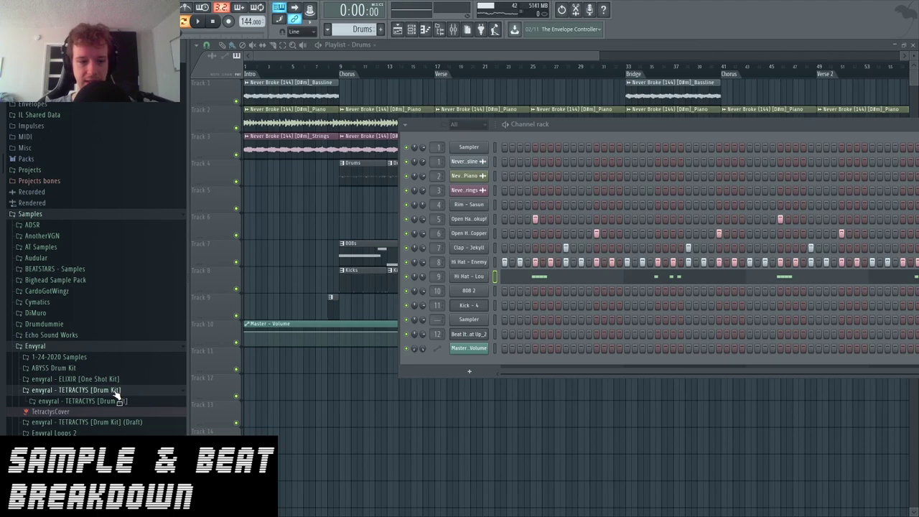
{"action": "left_click", "coordinate": [75, 411]}
{"action": "left_click", "coordinate": [103, 403]}
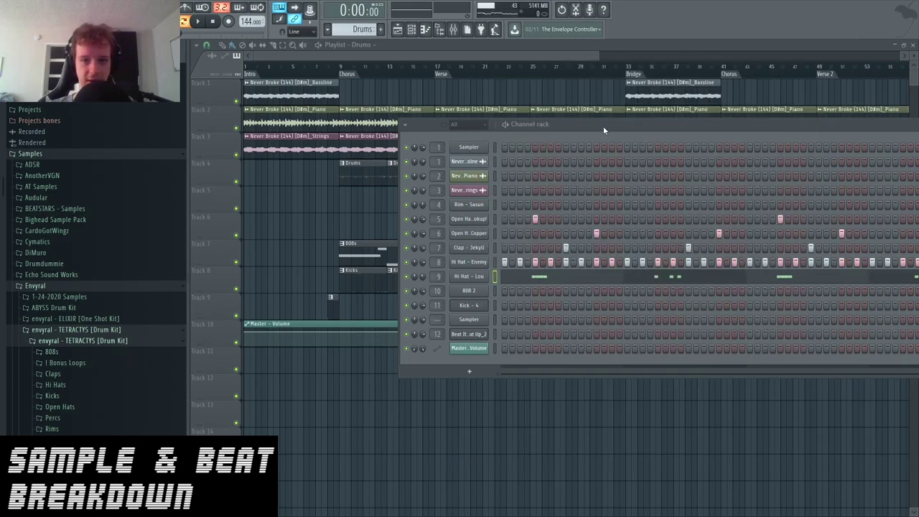
{"action": "left_click_drag", "start_coordinate": [603, 126], "coordinate": [438, 104]}
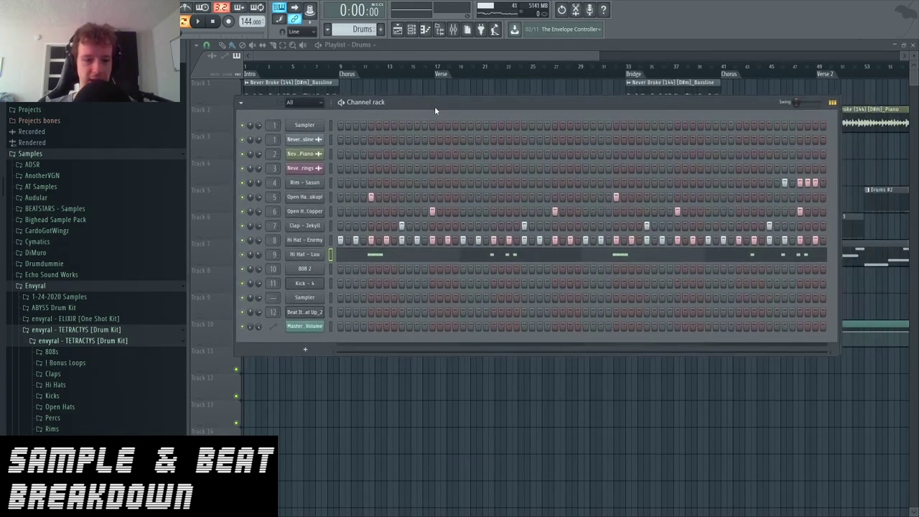
Step: Expand the Claps folder and set the song position to the Chorus at bar 9
{"action": "left_click", "coordinate": [149, 375]}
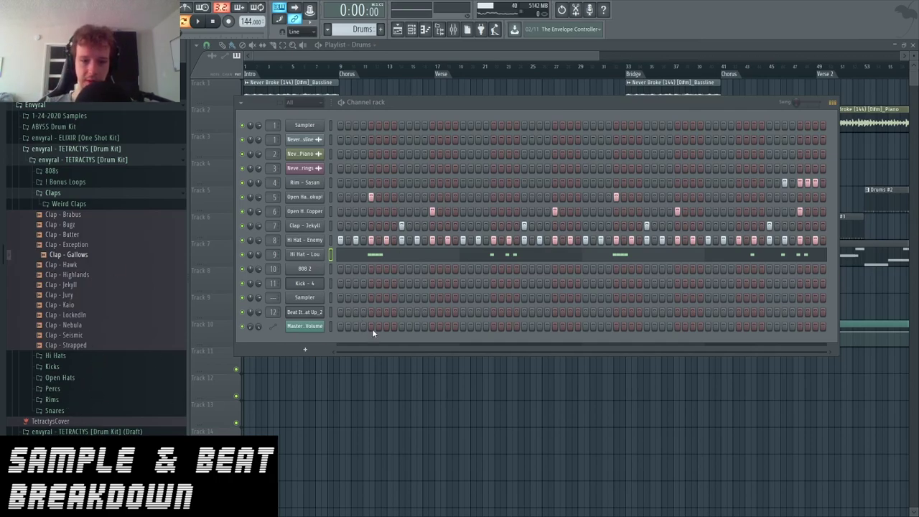
{"action": "key", "text": "F6"}
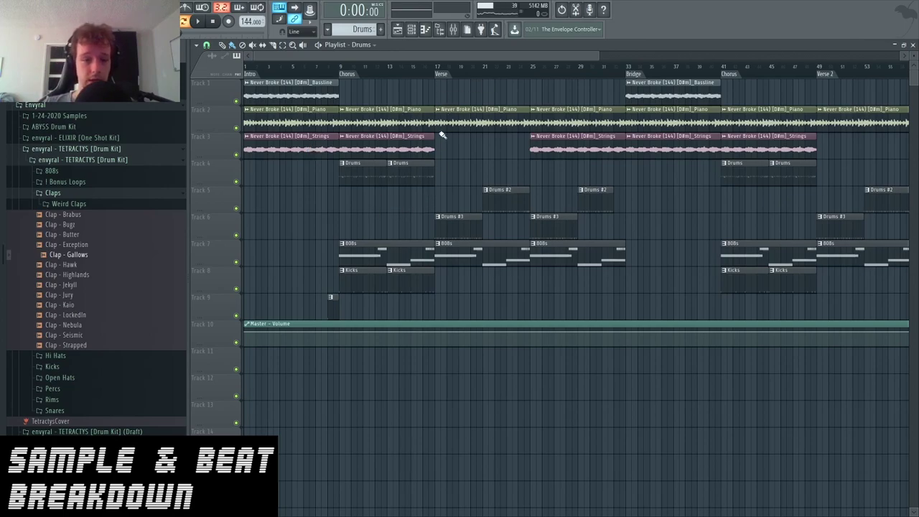
{"action": "left_click", "coordinate": [425, 29]}
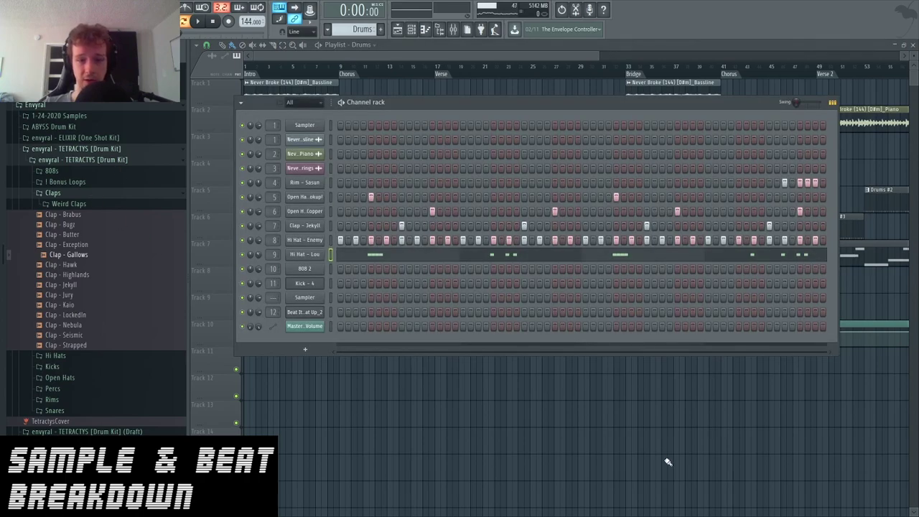
{"action": "key", "text": "F6"}
{"action": "left_click", "coordinate": [345, 67]}
{"action": "left_click", "coordinate": [345, 71]}
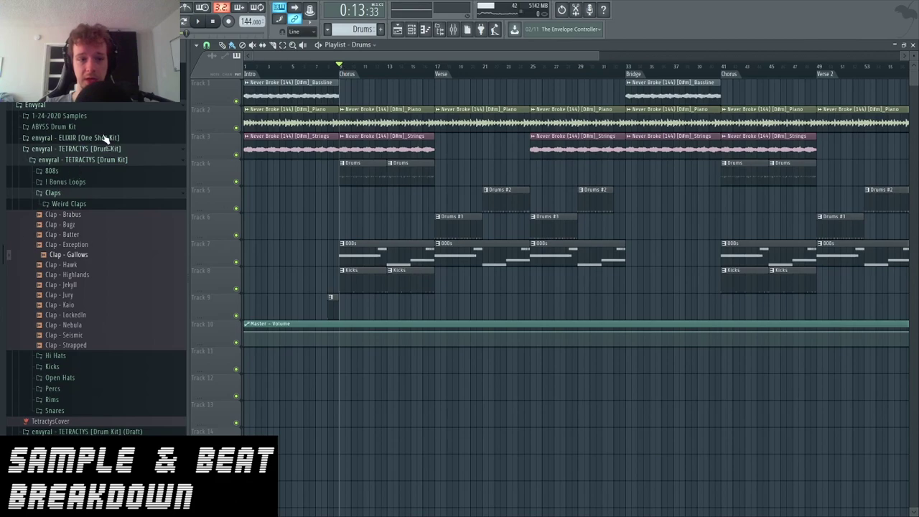
Step: Inspect the 808 2 channel's Sample settings and waveform, then play and stop the pattern
{"action": "left_click", "coordinate": [412, 29]}
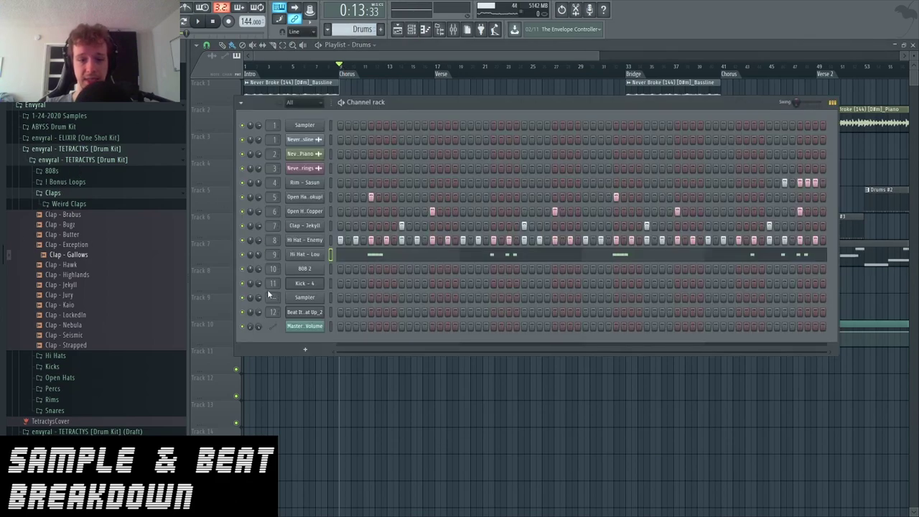
{"action": "left_click", "coordinate": [324, 274]}
{"action": "left_click", "coordinate": [232, 132]}
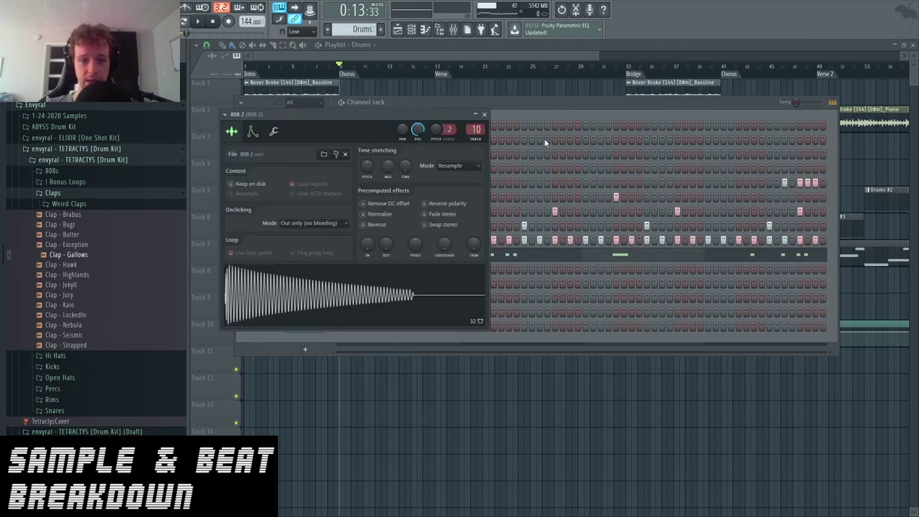
{"action": "left_click", "coordinate": [485, 115]}
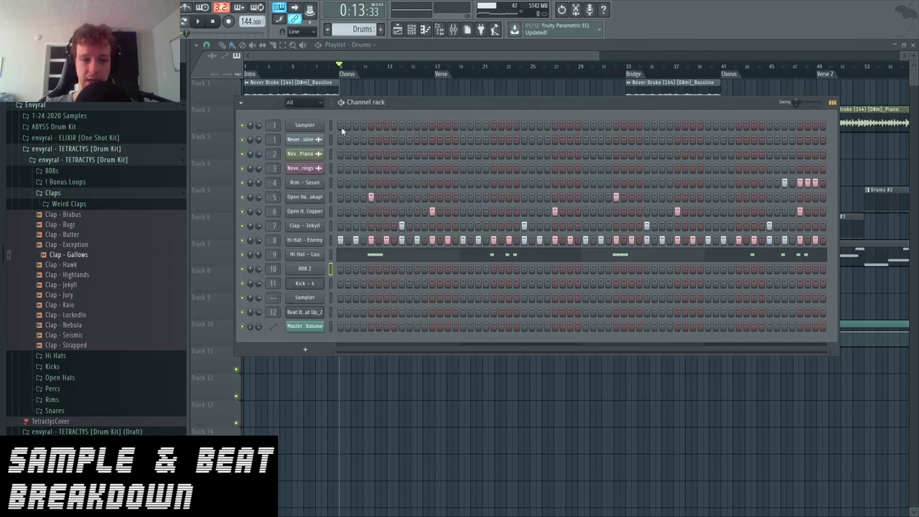
{"action": "key", "text": "space"}
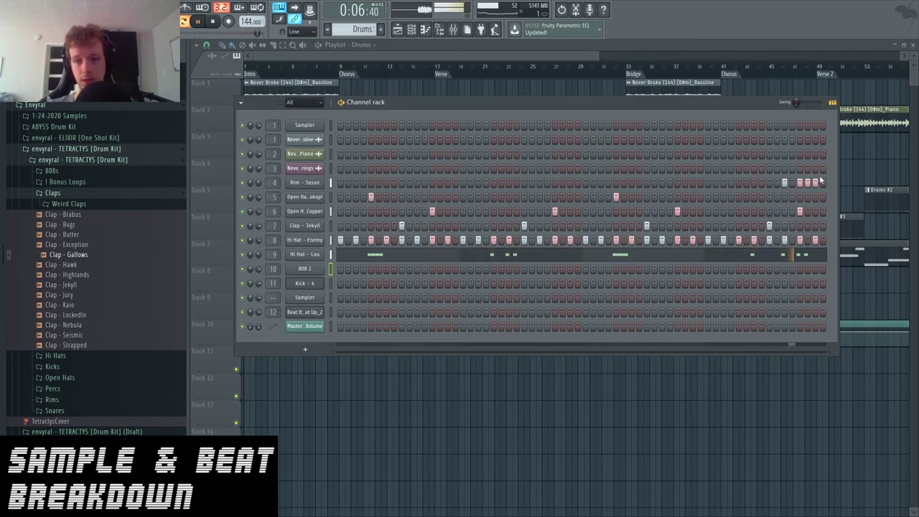
{"action": "key", "text": "space"}
Step: Open the 808s pattern and review the Sampler channel's piano-roll notes
{"action": "key", "text": "F6"}
{"action": "double_click", "coordinate": [350, 248]}
{"action": "key", "text": "F6"}
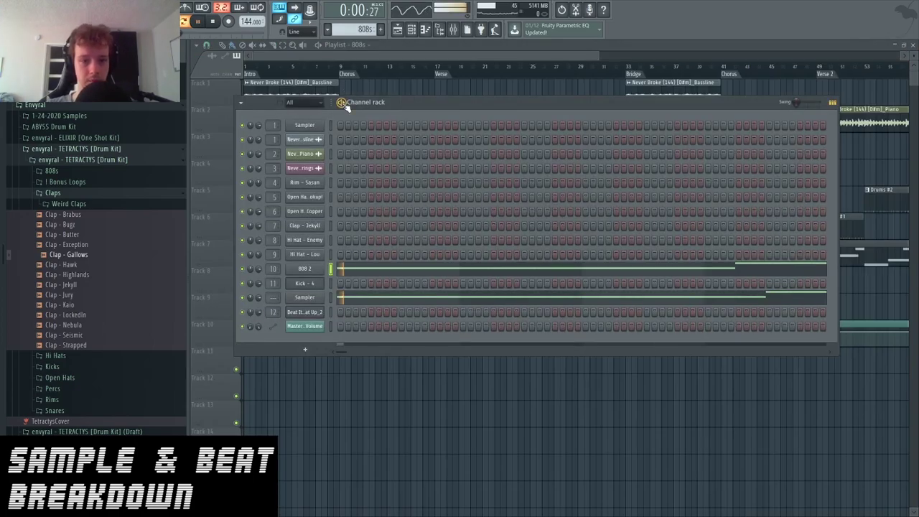
{"action": "left_click", "coordinate": [371, 303]}
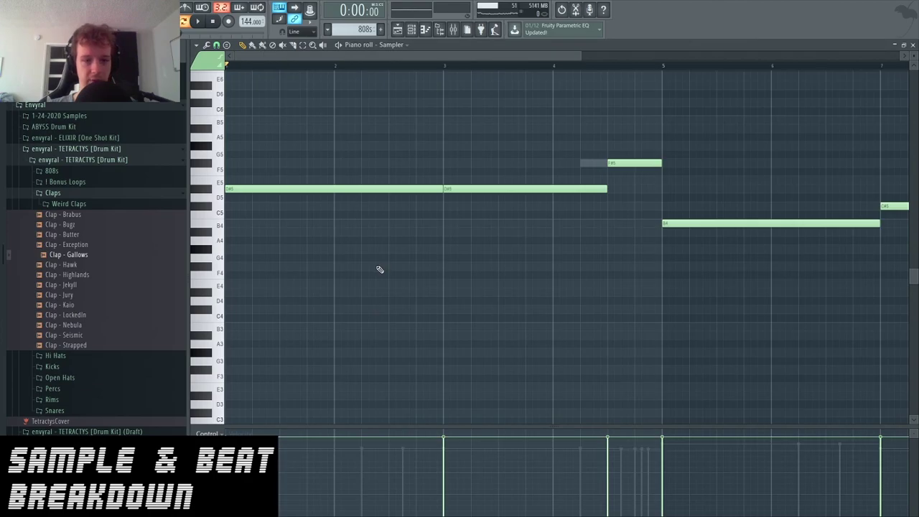
{"action": "scroll", "coordinate": [376, 269], "scroll_direction": "down", "scroll_amount": 3}
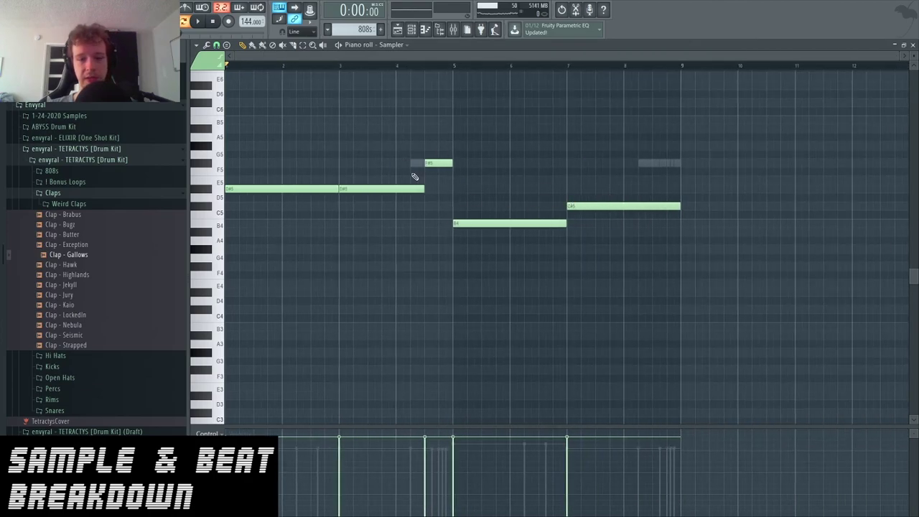
{"action": "key", "text": "F6"}
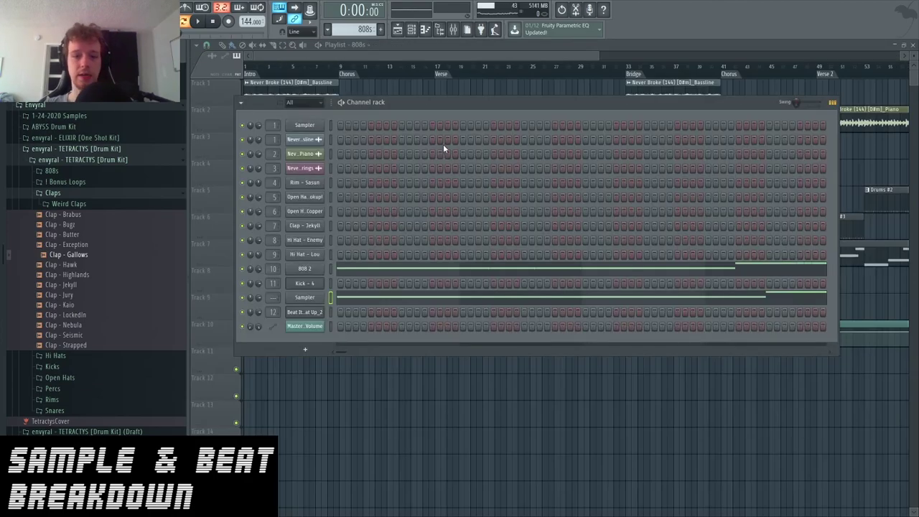
Step: Review the 808 2 piano-roll notes, play the 808s pattern, and open the mixer on 808 2
{"action": "left_click", "coordinate": [357, 268]}
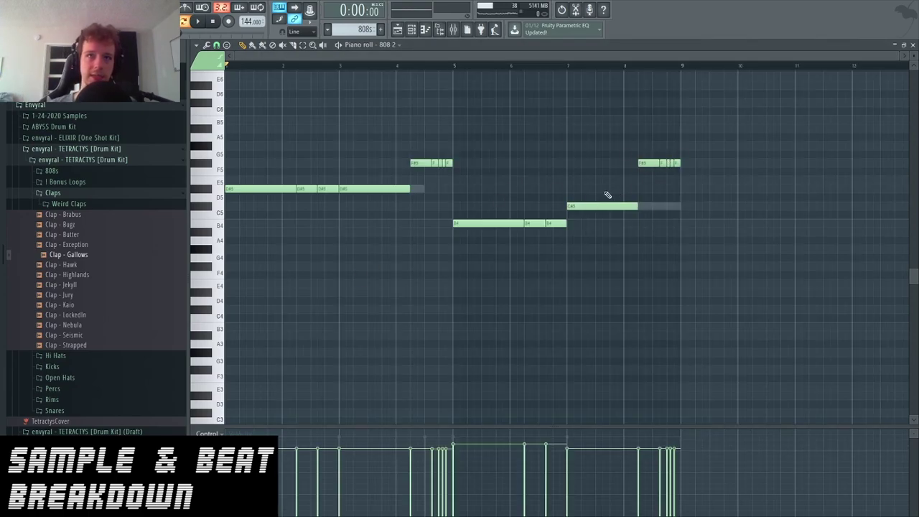
{"action": "key", "text": "F6"}
{"action": "key", "text": "space"}
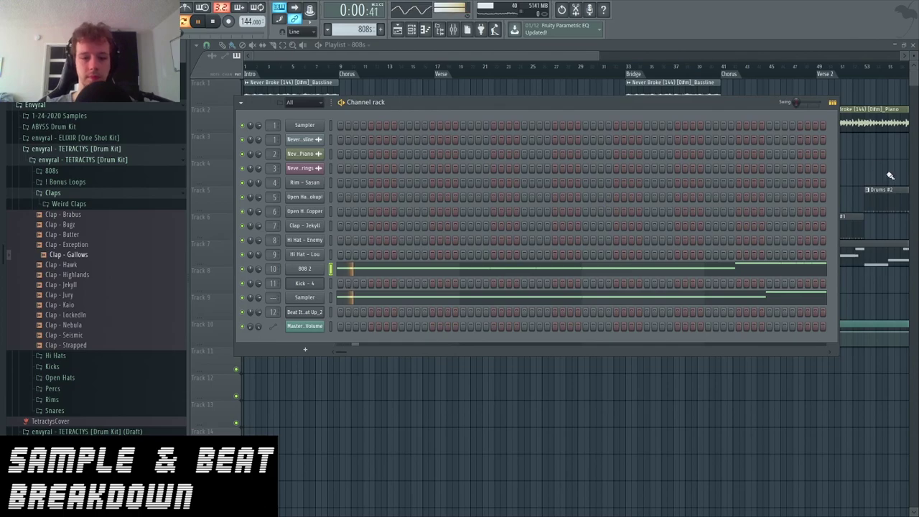
{"action": "left_click", "coordinate": [453, 29]}
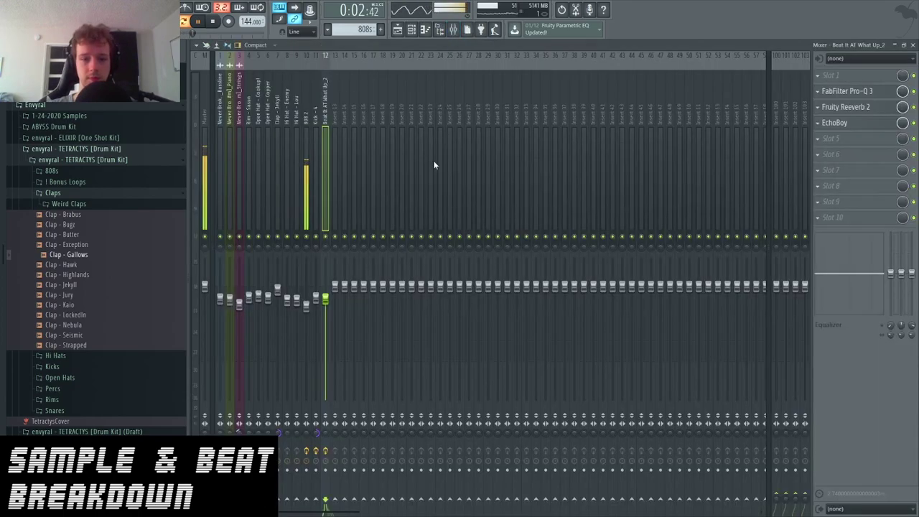
{"action": "key", "text": "space"}
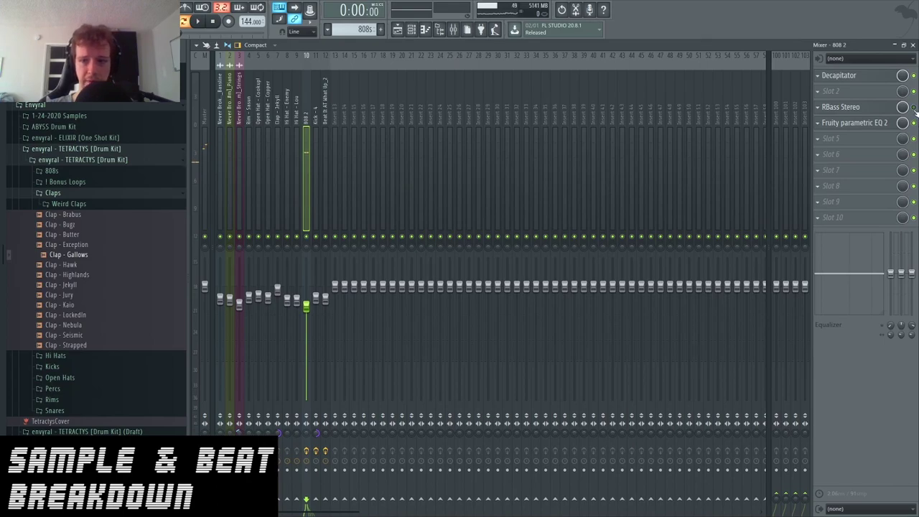
{"action": "left_click", "coordinate": [915, 76]}
{"action": "key", "text": "space"}
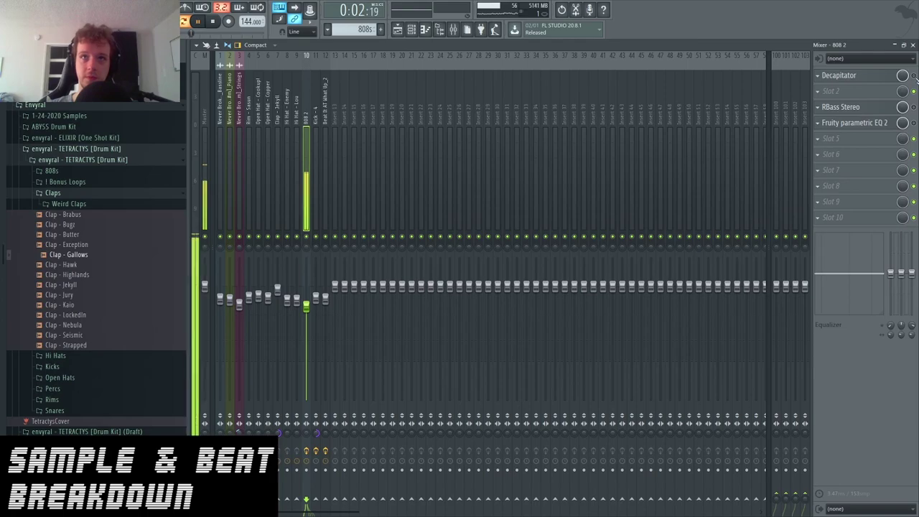
{"action": "left_click", "coordinate": [914, 75]}
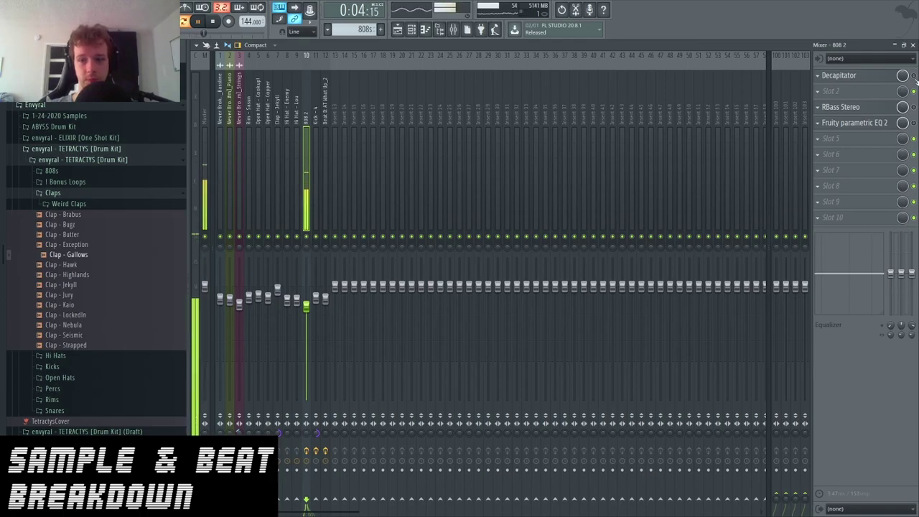
{"action": "key", "text": "space"}
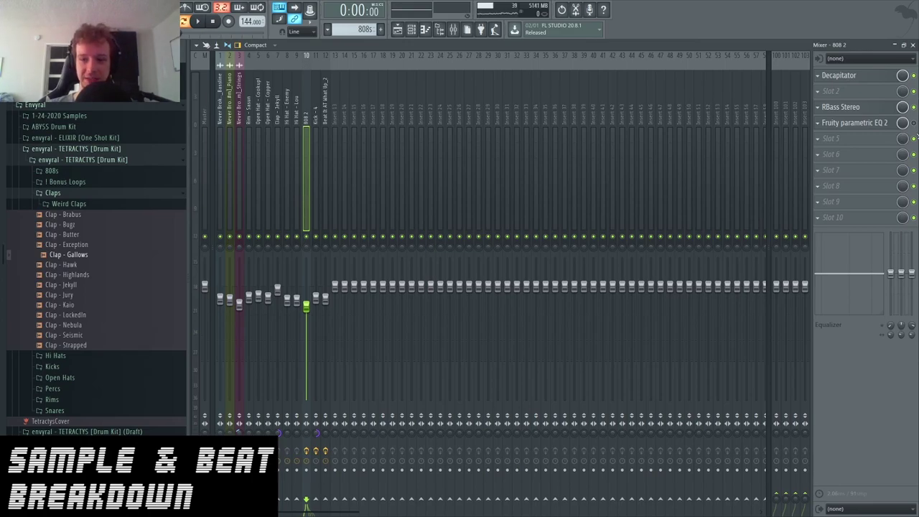
{"action": "key", "text": "space"}
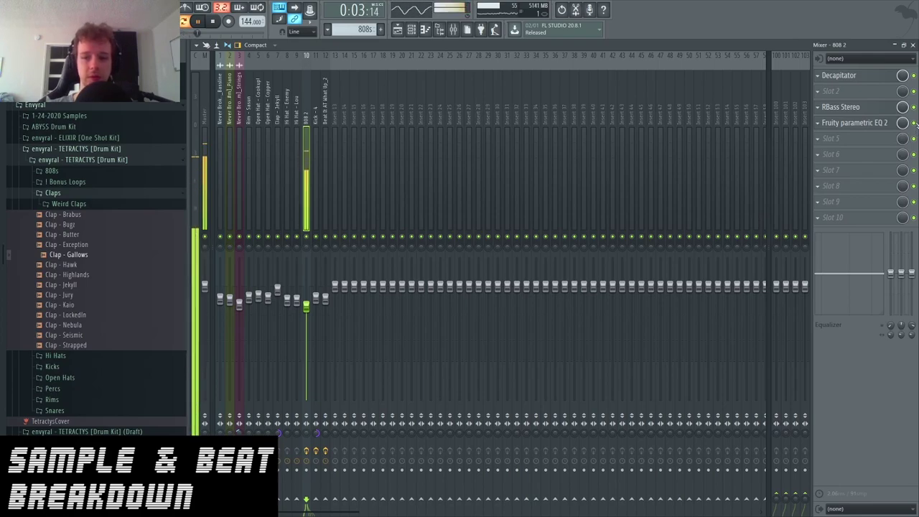
{"action": "left_click", "coordinate": [914, 107]}
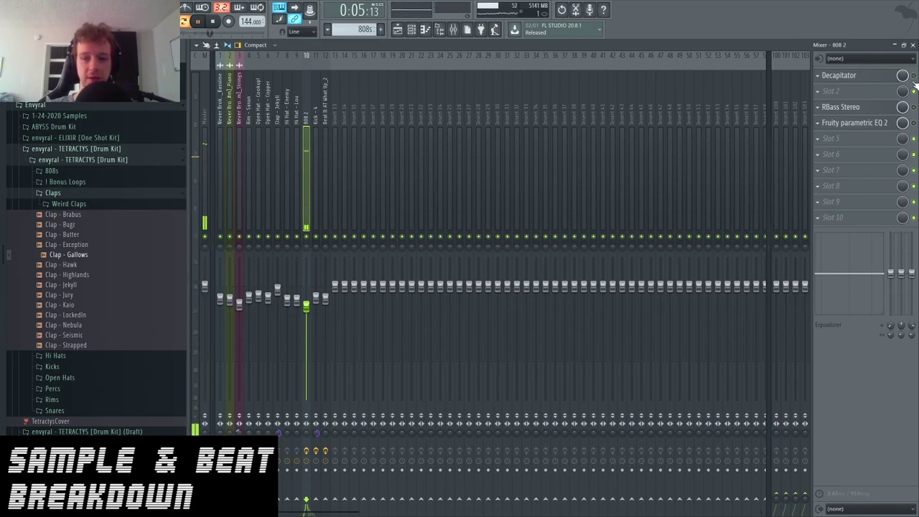
{"action": "left_click", "coordinate": [914, 75]}
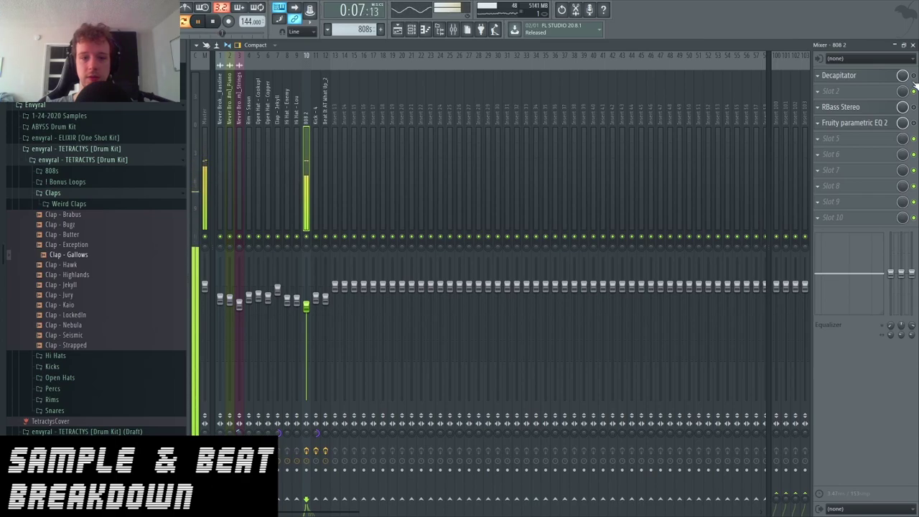
{"action": "left_click", "coordinate": [914, 76]}
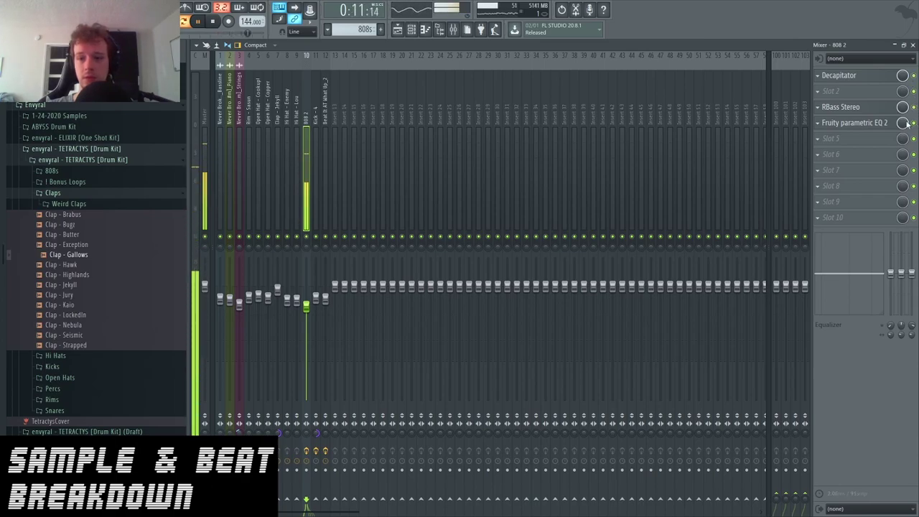
{"action": "key", "text": "space"}
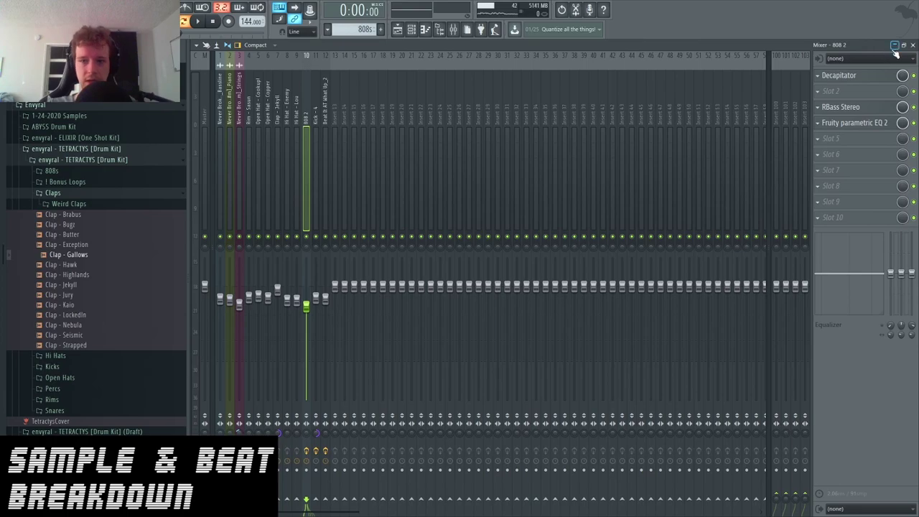
Step: Hide the mixer and channel rack, and view the Kicks clip's notes in the piano roll
{"action": "left_click", "coordinate": [895, 46]}
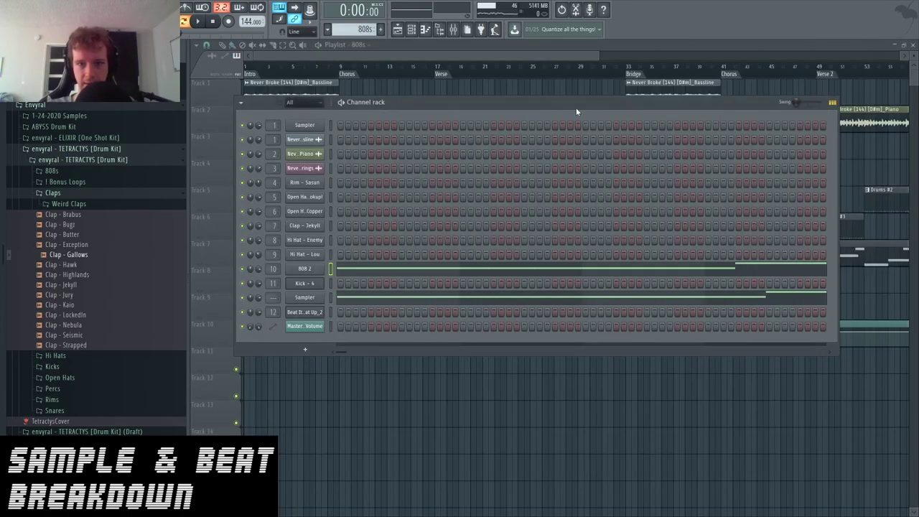
{"action": "left_click_drag", "start_coordinate": [583, 109], "coordinate": [583, 207]}
{"action": "key", "text": "F6"}
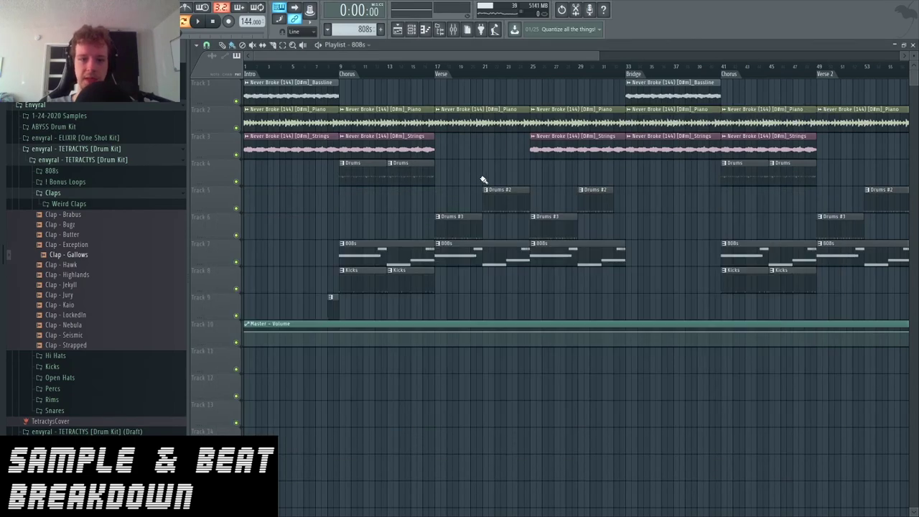
{"action": "double_click", "coordinate": [369, 280]}
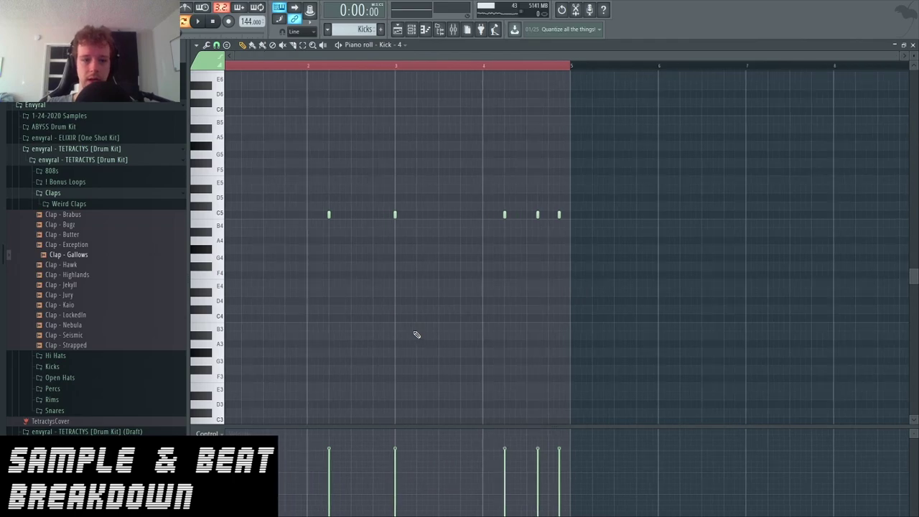
{"action": "key", "text": "F7"}
Step: Play the Kick pattern in the channel rack, stop it, and close the channel rack
{"action": "key", "text": "F6"}
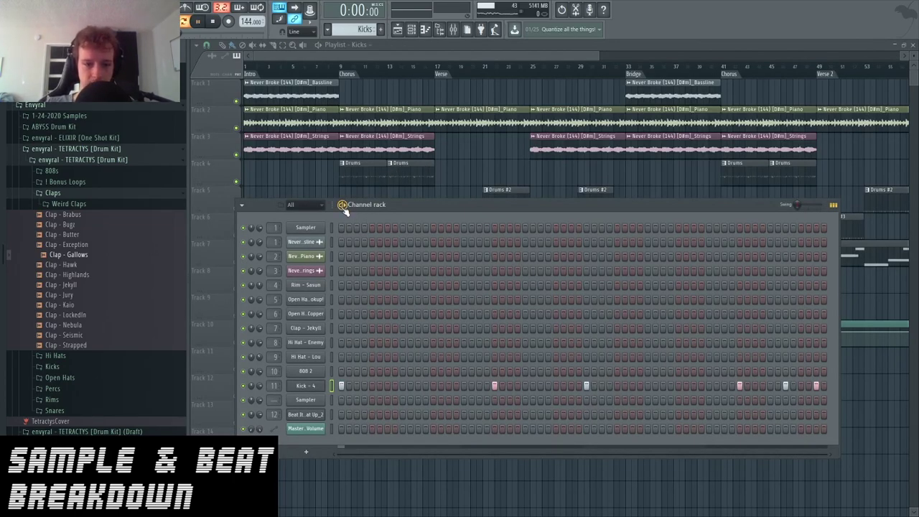
{"action": "key", "text": "space"}
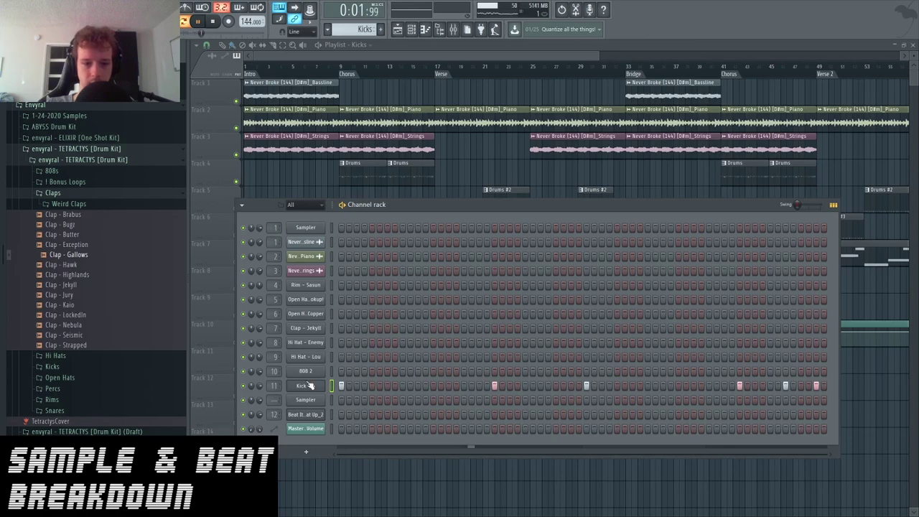
{"action": "key", "text": "space"}
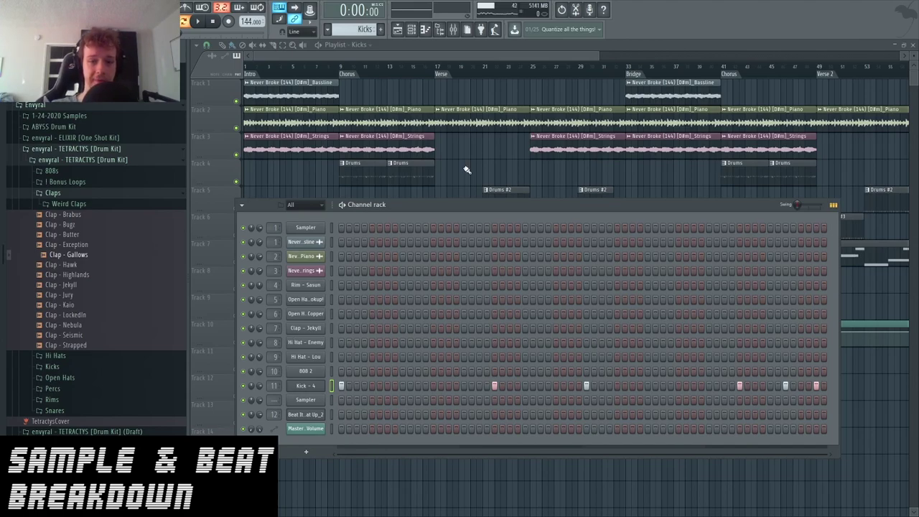
{"action": "key", "text": "F6"}
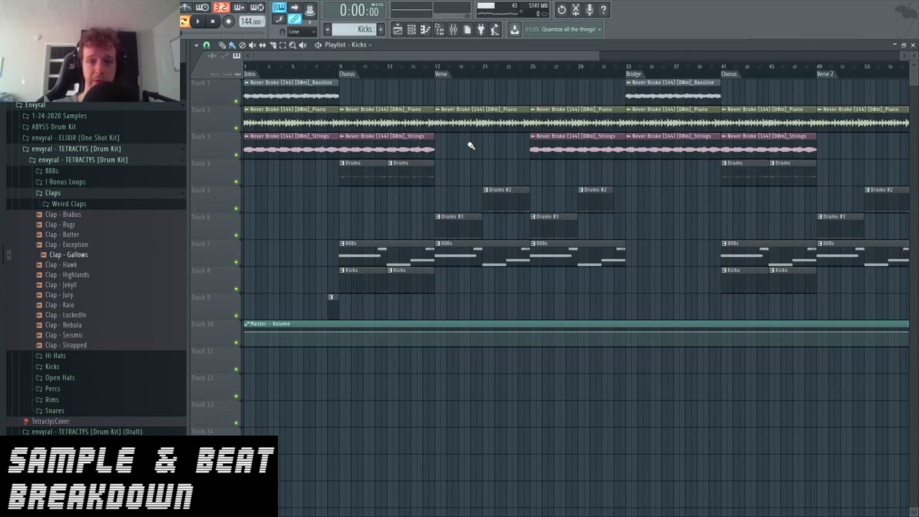
Step: Play the song from the Chorus at bar 9, show the 808 2 mixer insert, and stop at bar 17
{"action": "left_click", "coordinate": [340, 67]}
{"action": "key", "text": "space"}
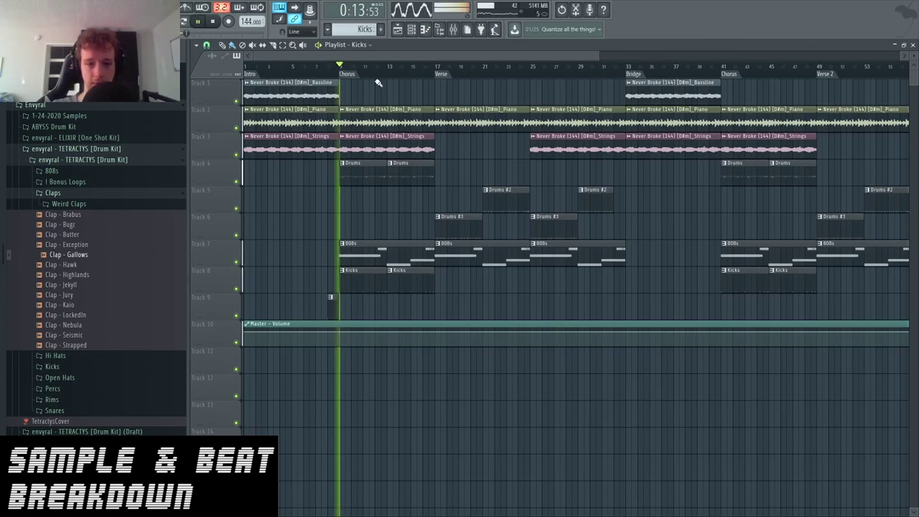
{"action": "left_click", "coordinate": [459, 29]}
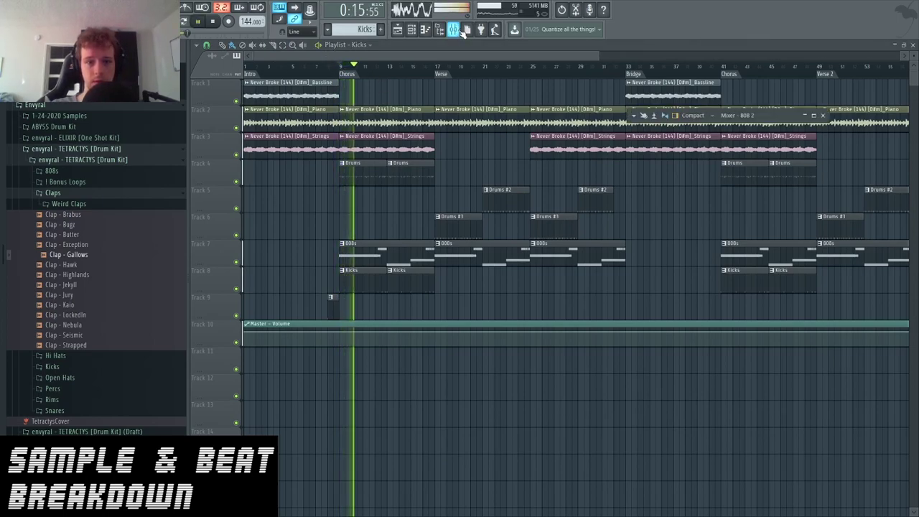
{"action": "left_click", "coordinate": [436, 69]}
{"action": "key", "text": "space"}
{"action": "scroll", "coordinate": [438, 70], "scroll_direction": "up", "scroll_amount": 3}
Step: Open the Drums #3 pattern in the channel rack and play it alone
{"action": "double_click", "coordinate": [423, 218]}
{"action": "key", "text": "F6"}
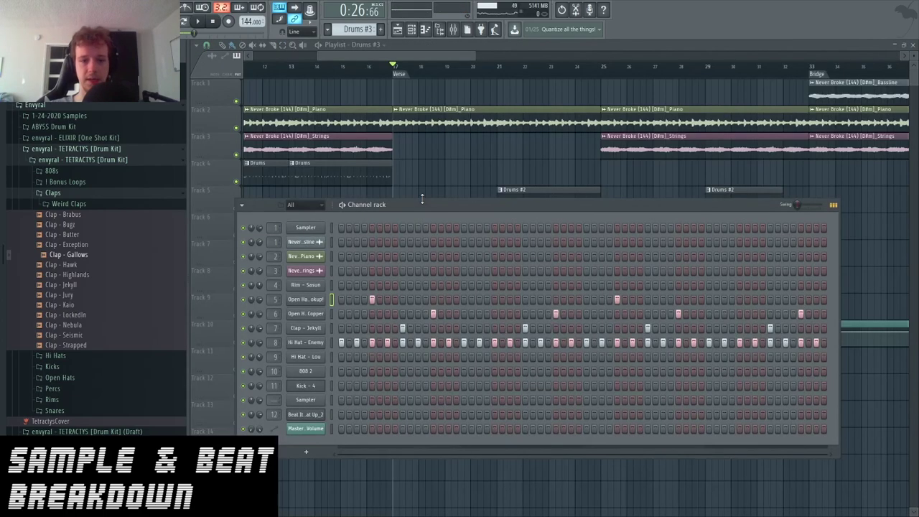
{"action": "key", "text": "space"}
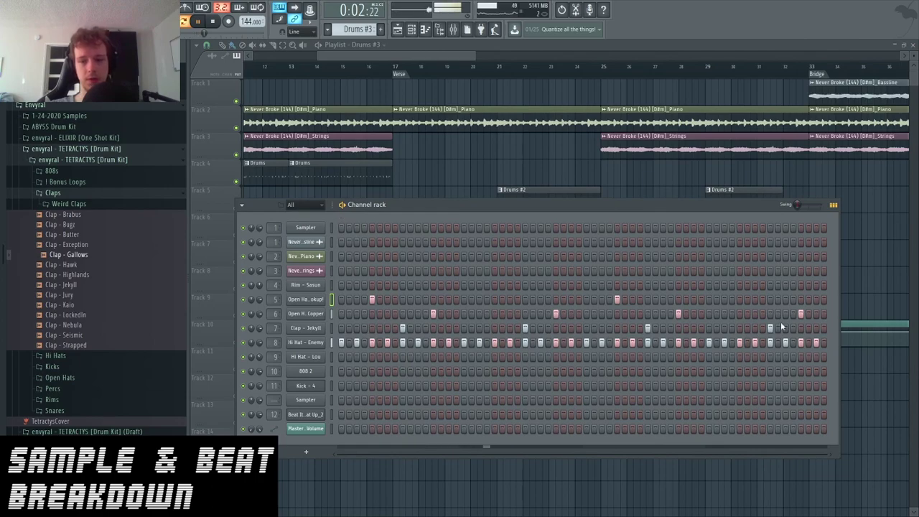
{"action": "key", "text": "F6"}
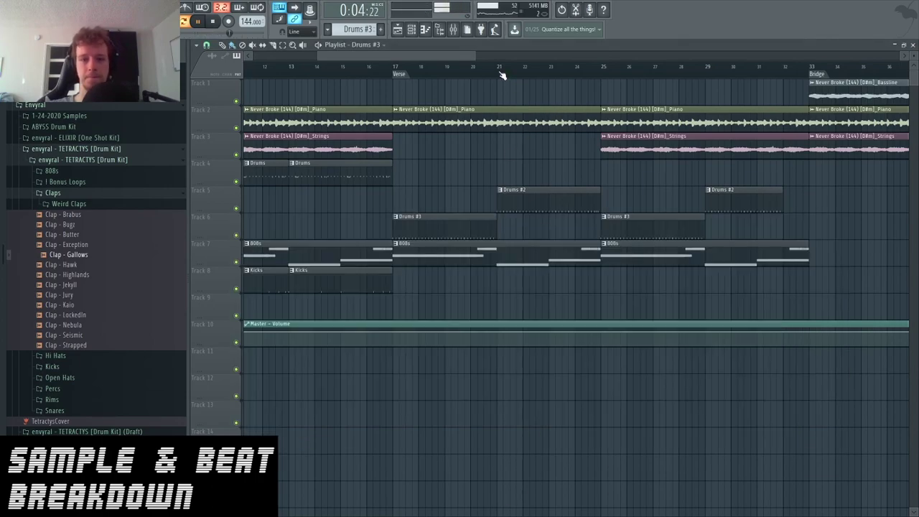
Step: Play from around bar 21, zoom the playlist out to all bars, and make 808s the current pattern
{"action": "left_click", "coordinate": [499, 66]}
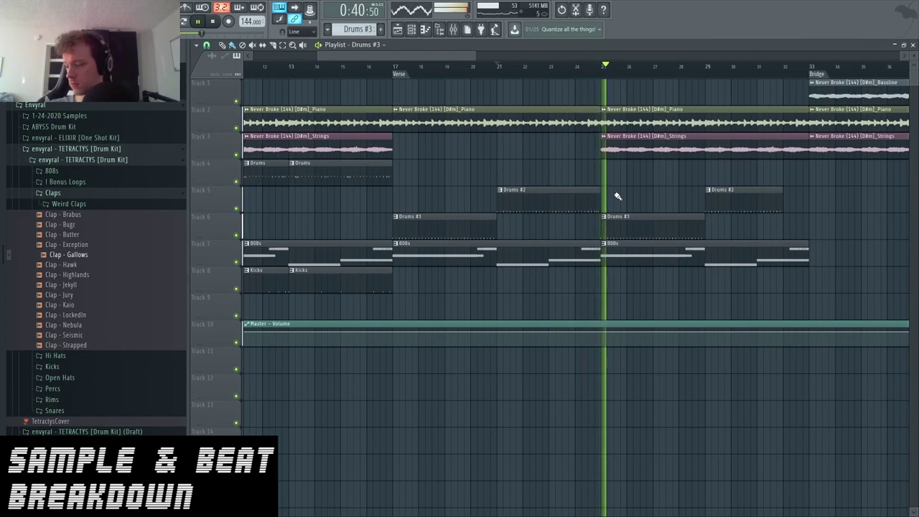
{"action": "scroll", "coordinate": [618, 196], "scroll_direction": "down", "scroll_amount": 3}
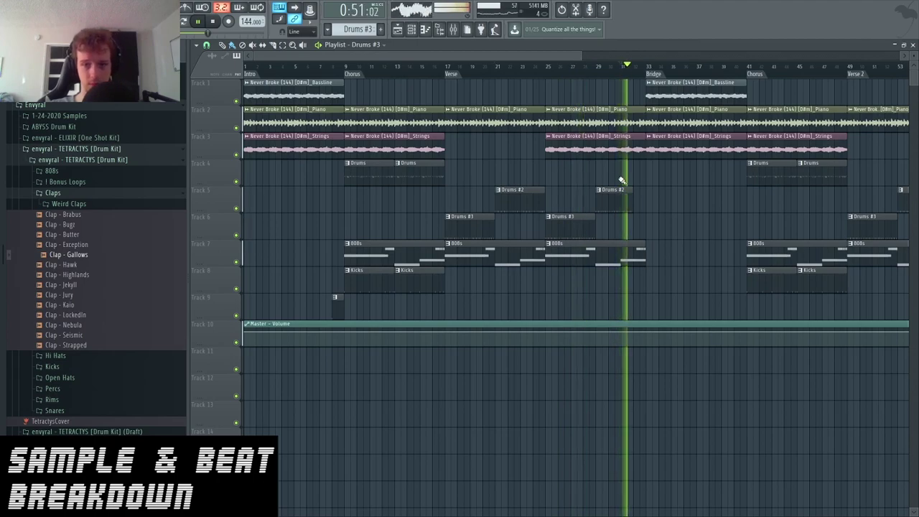
{"action": "scroll", "coordinate": [714, 237], "scroll_direction": "up", "scroll_amount": 2}
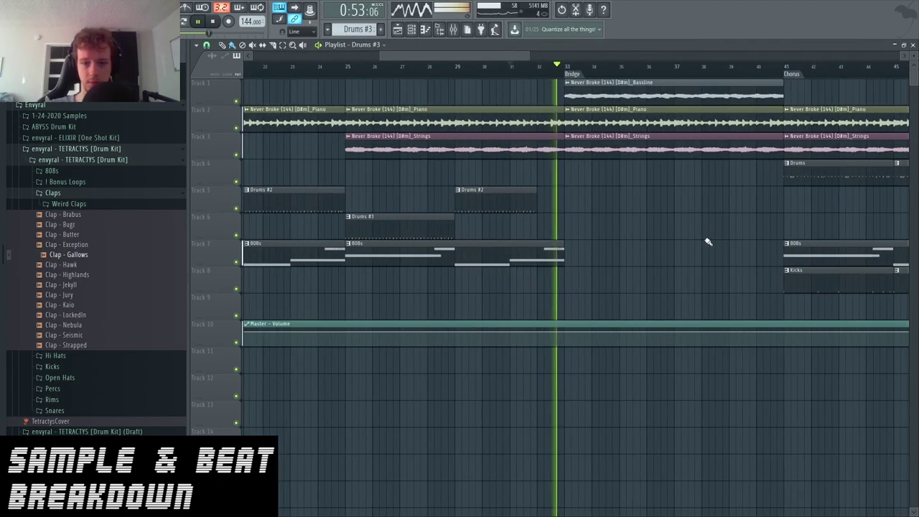
{"action": "scroll", "coordinate": [702, 212], "scroll_direction": "down", "scroll_amount": 4}
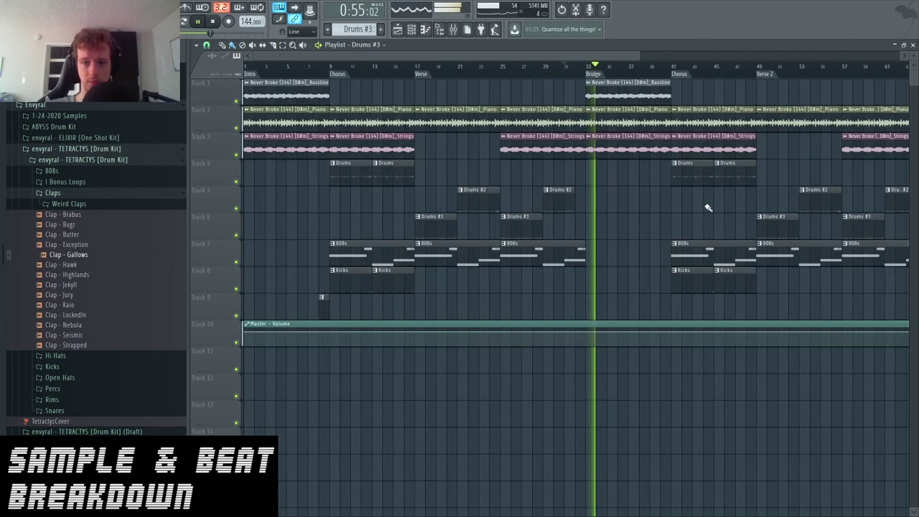
{"action": "key", "text": "space"}
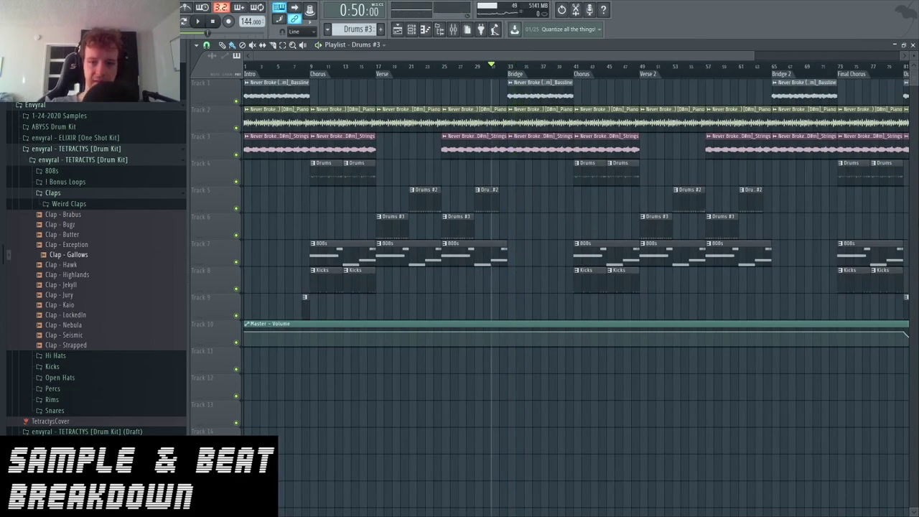
{"action": "scroll", "coordinate": [607, 219], "scroll_direction": "down", "scroll_amount": 1}
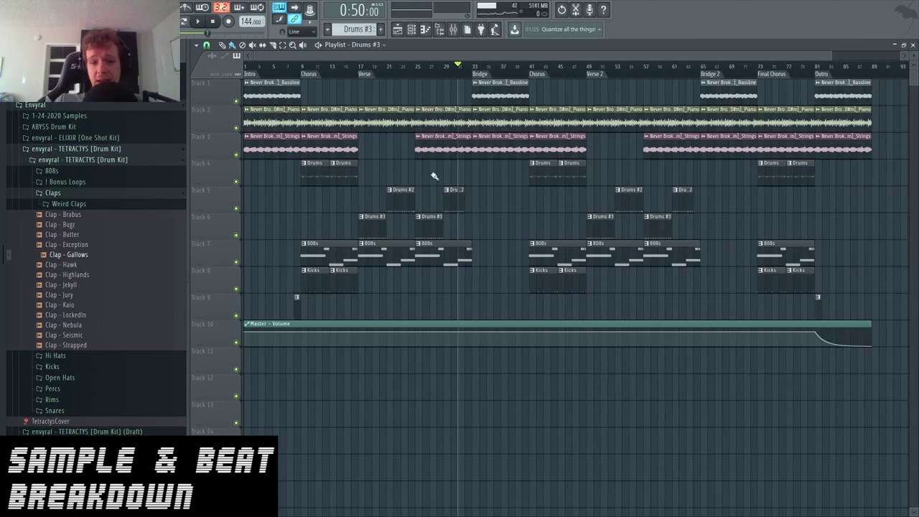
{"action": "left_click", "coordinate": [600, 251]}
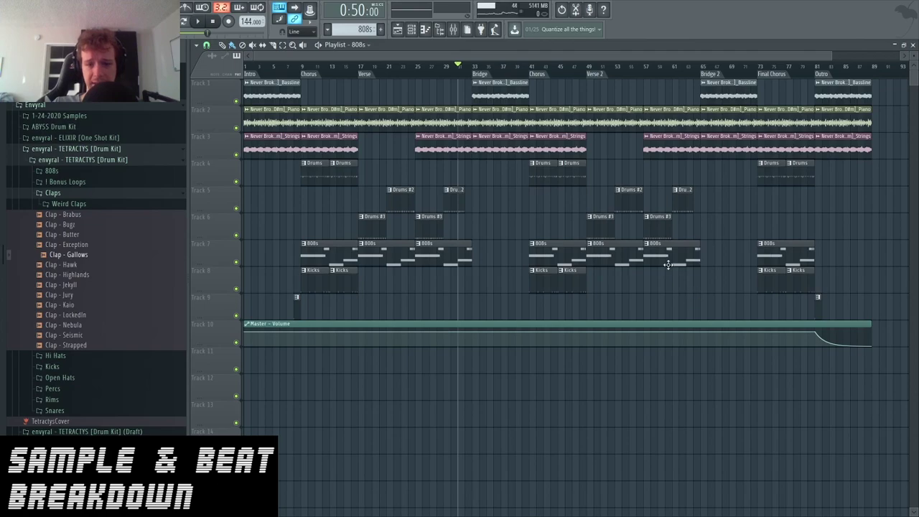
{"action": "left_click", "coordinate": [495, 29]}
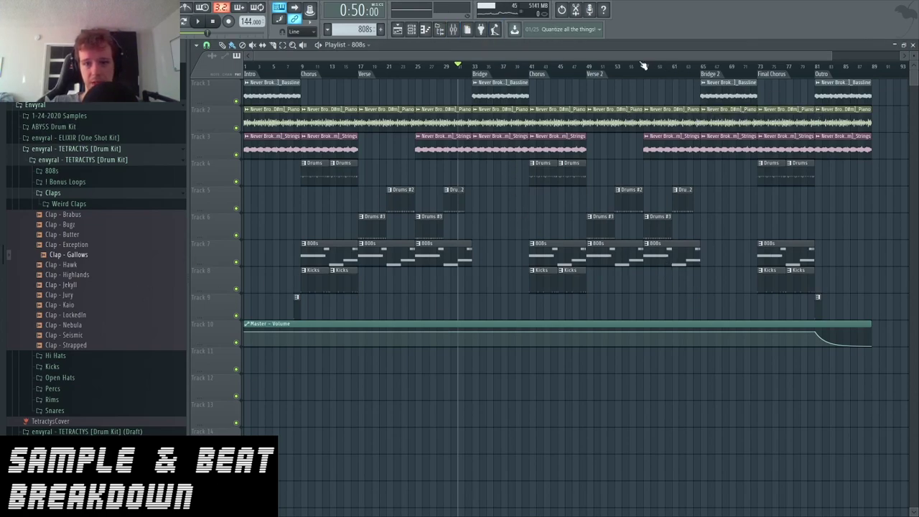
Step: Open the mixer on the 808 2 insert, maximize it, and step through neighbouring inserts
{"action": "left_click", "coordinate": [457, 31]}
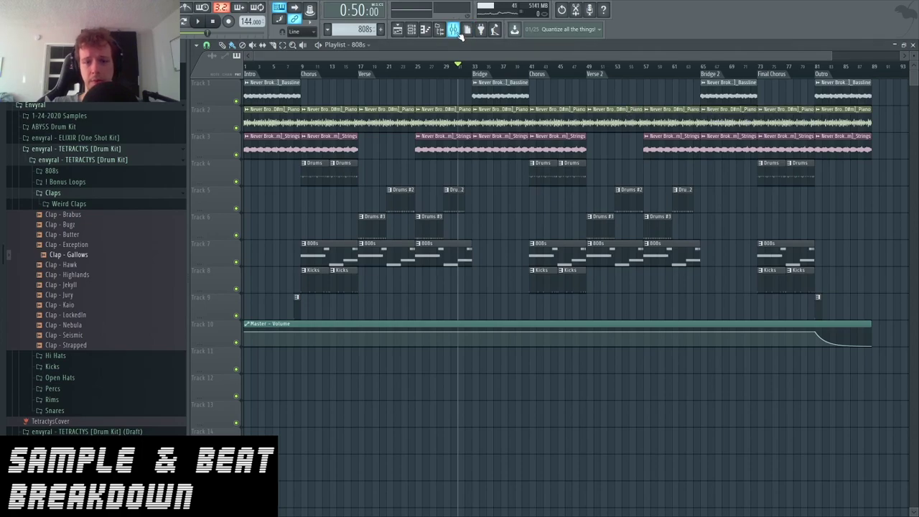
{"action": "double_click", "coordinate": [767, 115]}
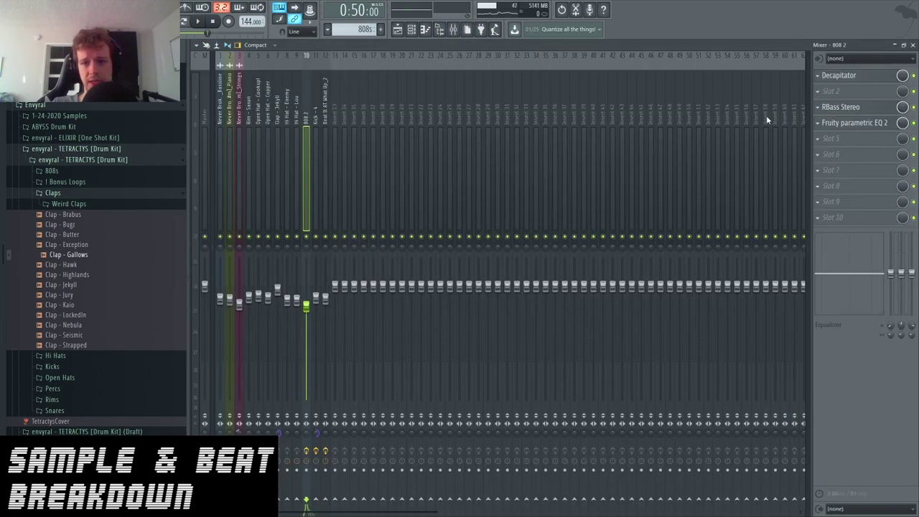
{"action": "left_click", "coordinate": [324, 126]}
{"action": "left_click", "coordinate": [316, 124]}
{"action": "left_click", "coordinate": [309, 127]}
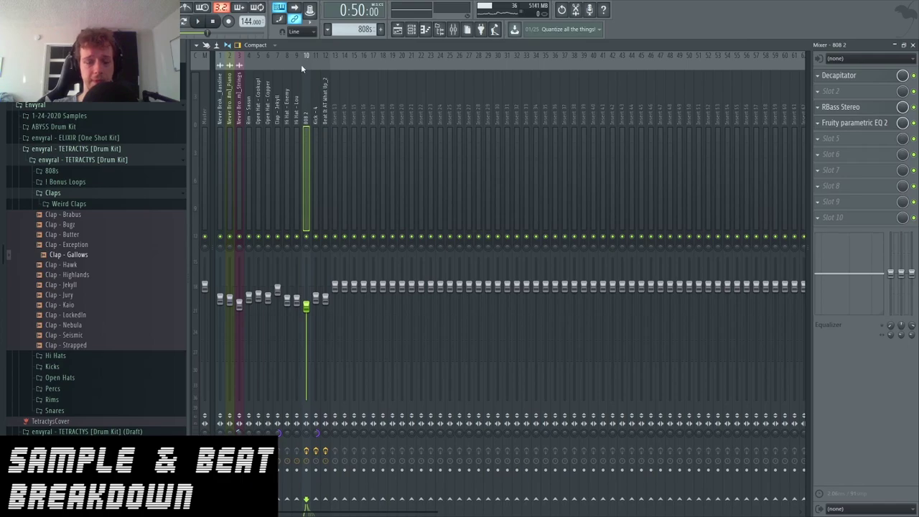
{"action": "key", "text": "Left"}
{"action": "key", "text": "Left"}
{"action": "key", "text": "Left"}
{"action": "key", "text": "Left"}
{"action": "key", "text": "Left"}
{"action": "key", "text": "Left"}
{"action": "key", "text": "Left"}
{"action": "key", "text": "Left"}
{"action": "key", "text": "Left"}
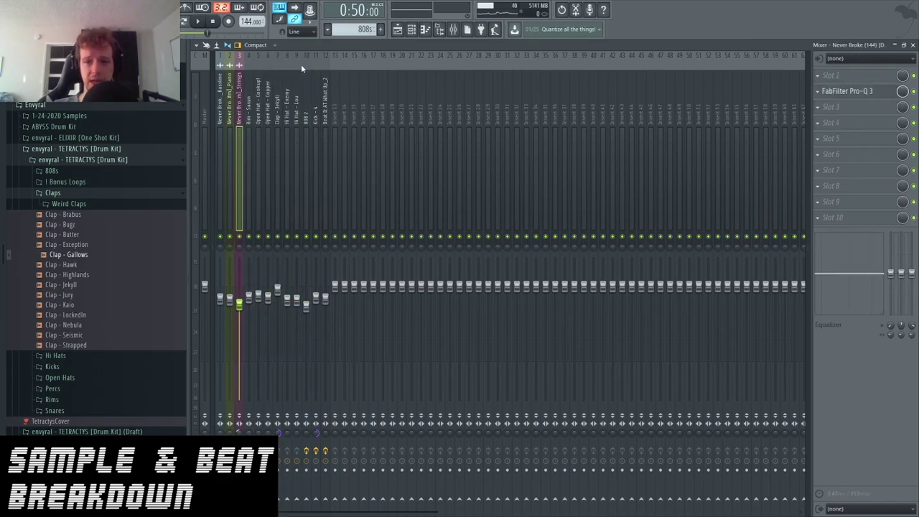
{"action": "key", "text": "Left"}
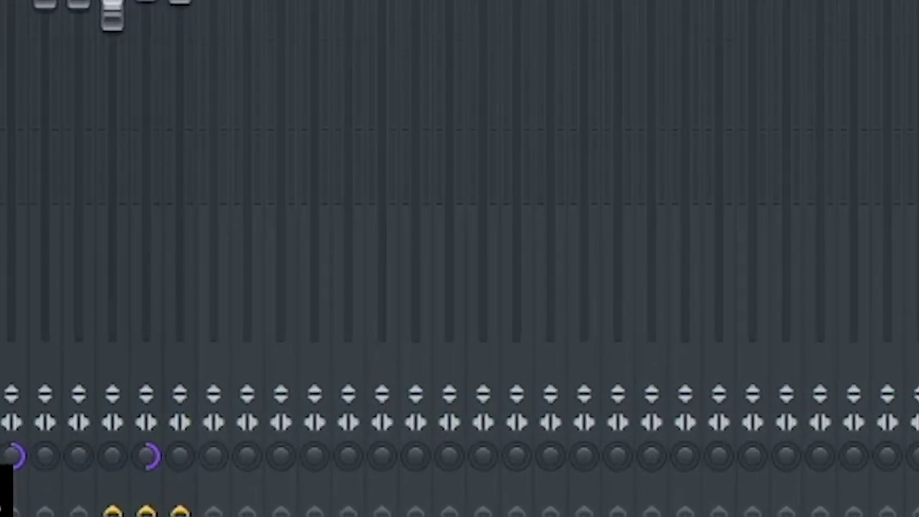
Step: Check the drum, Clap - Jekyll and strings inserts, then show the Master track's effect chain
{"action": "left_click", "coordinate": [159, 454]}
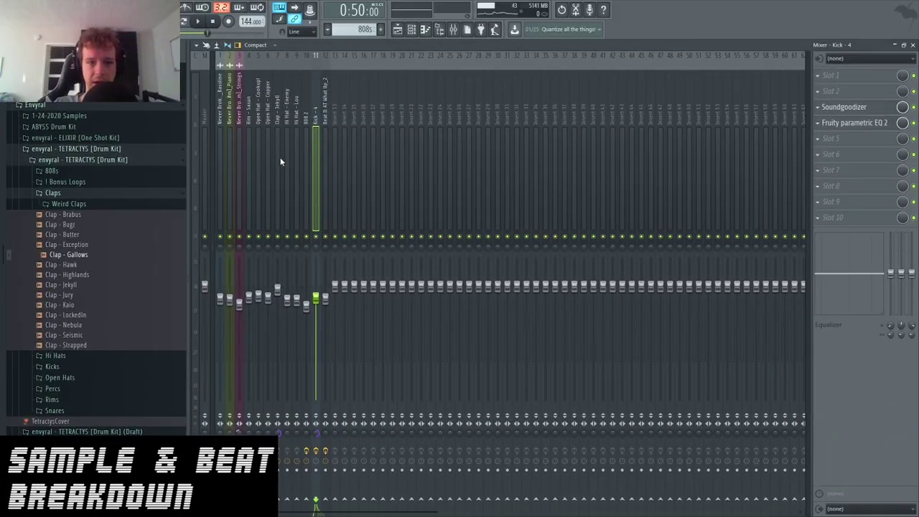
{"action": "left_click", "coordinate": [251, 176]}
{"action": "left_click", "coordinate": [268, 176]}
{"action": "left_click", "coordinate": [278, 170]}
{"action": "left_click", "coordinate": [241, 210]}
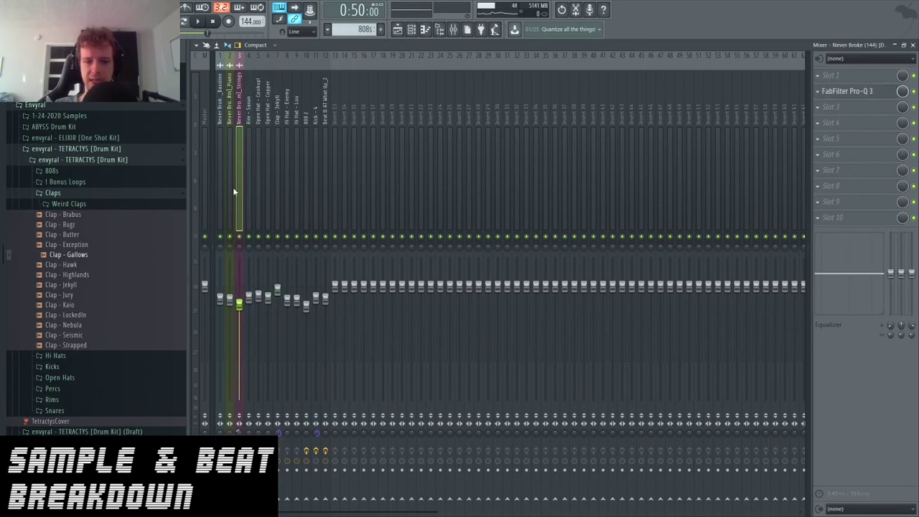
{"action": "left_click", "coordinate": [210, 123]}
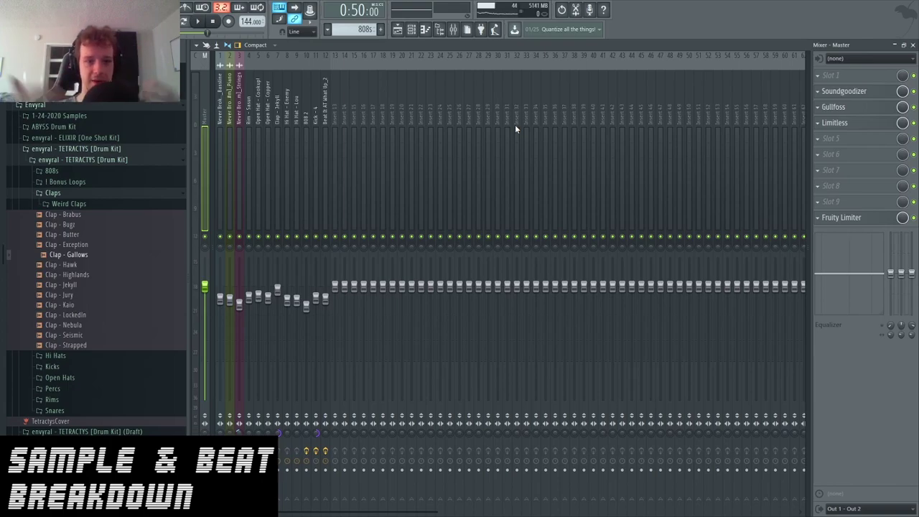
Step: Open the master's Soundgoodizer and Gullfoss, then raise Gullfoss Tame from 16% to 20% during playback
{"action": "right_click", "coordinate": [747, 65]}
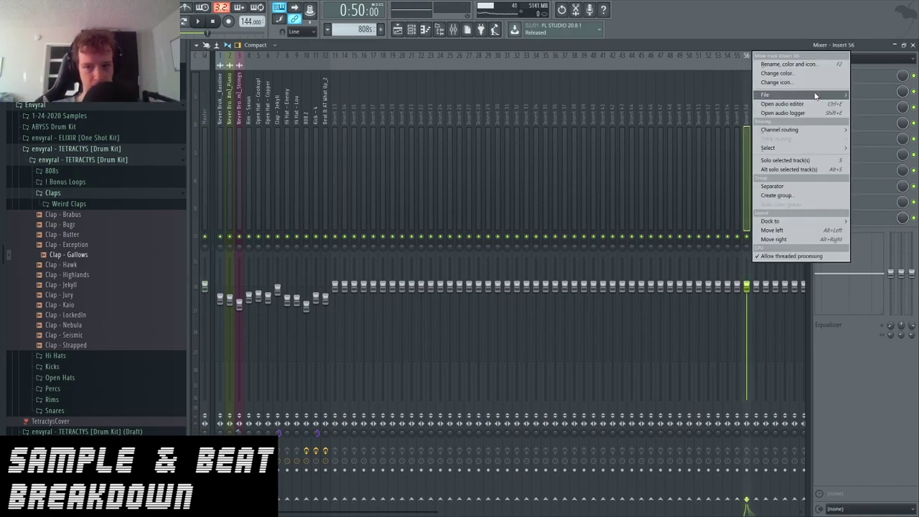
{"action": "left_click", "coordinate": [209, 138]}
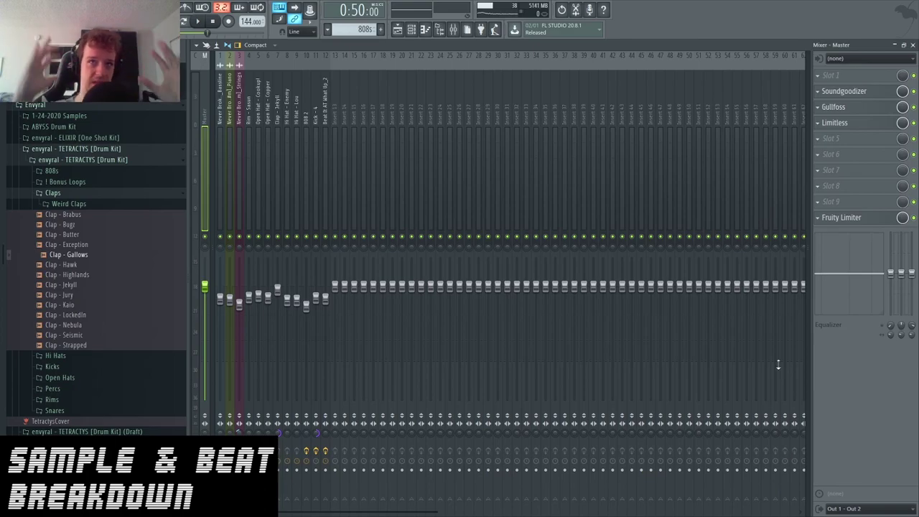
{"action": "left_click", "coordinate": [876, 93]}
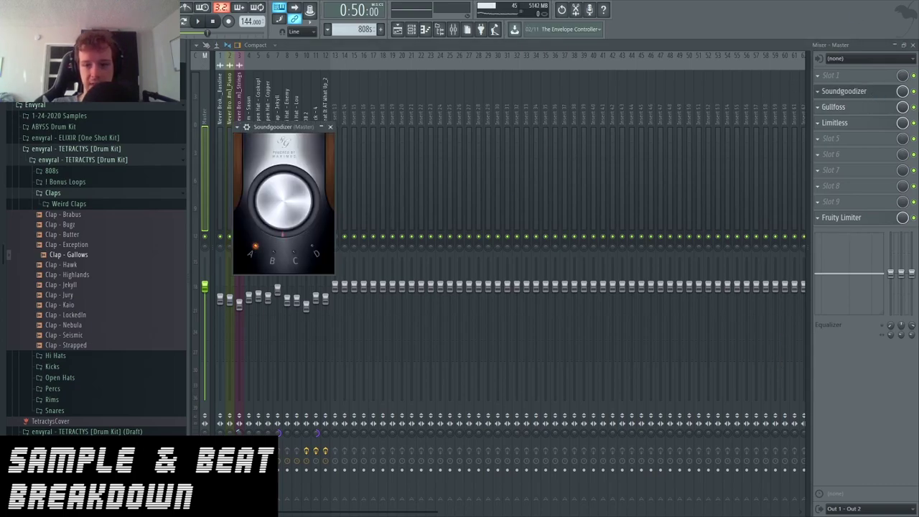
{"action": "left_click", "coordinate": [854, 108]}
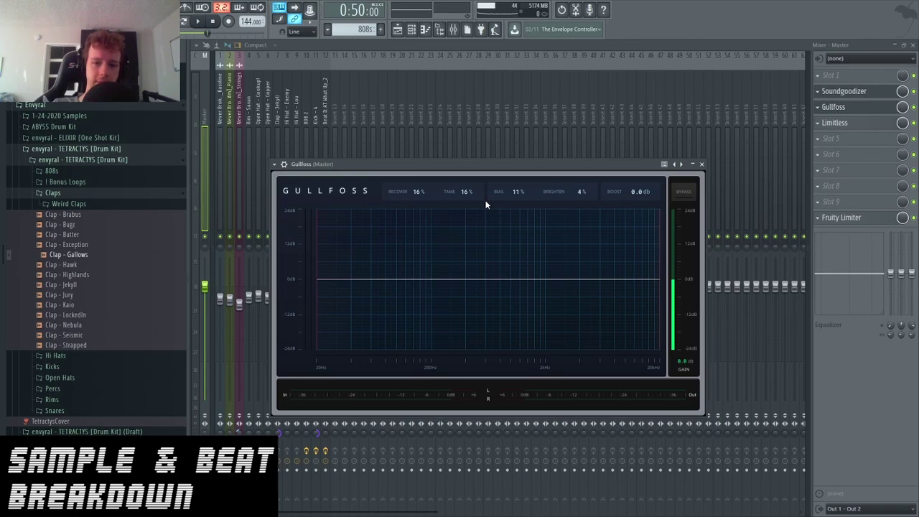
{"action": "key", "text": "space"}
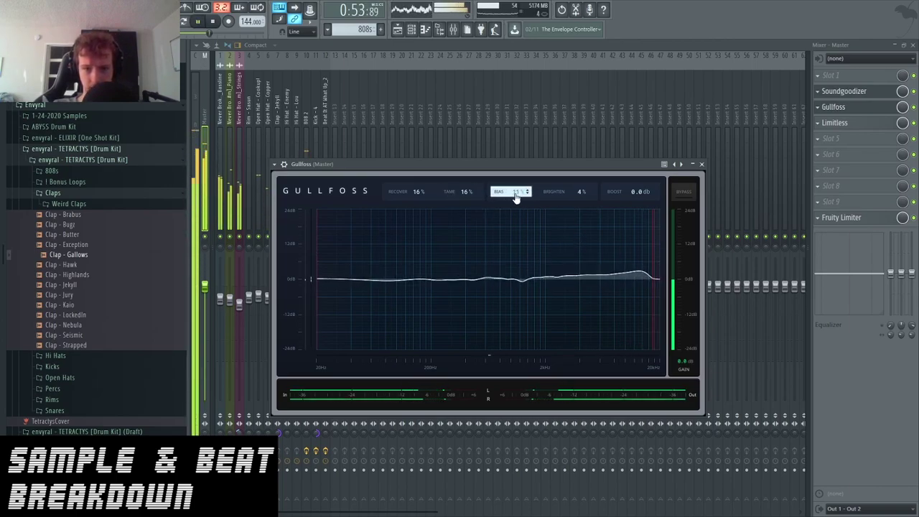
{"action": "scroll", "coordinate": [473, 193], "scroll_direction": "up", "scroll_amount": 4}
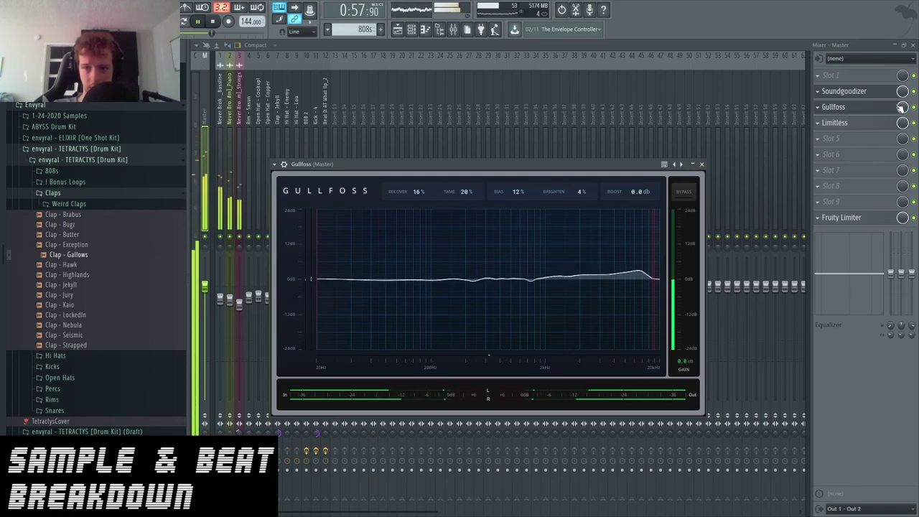
{"action": "key", "text": "Escape"}
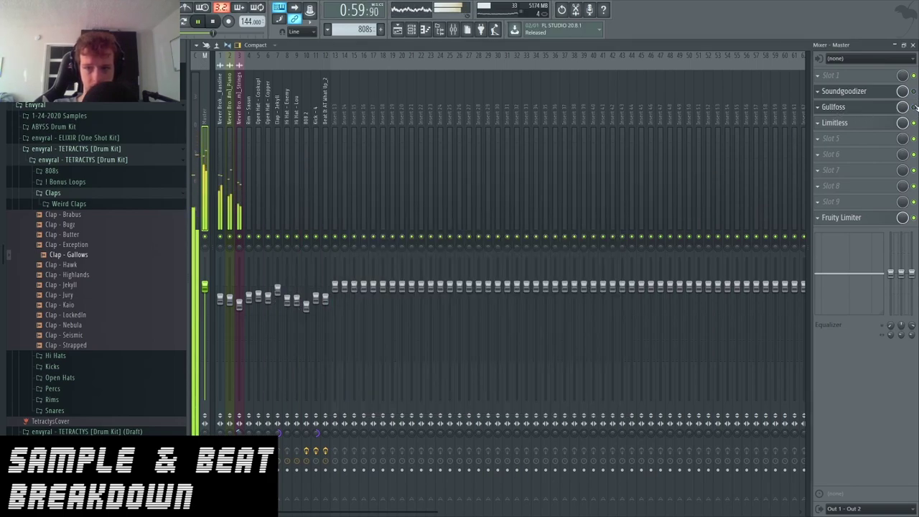
{"action": "key", "text": "space"}
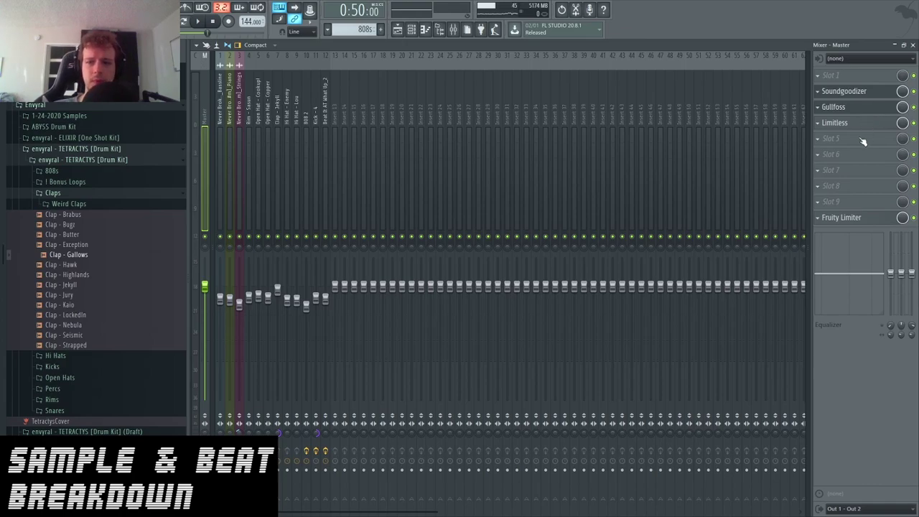
Step: Open the master's Limitless and lower its Threshold to -4.4 dB during playback
{"action": "left_click", "coordinate": [873, 125]}
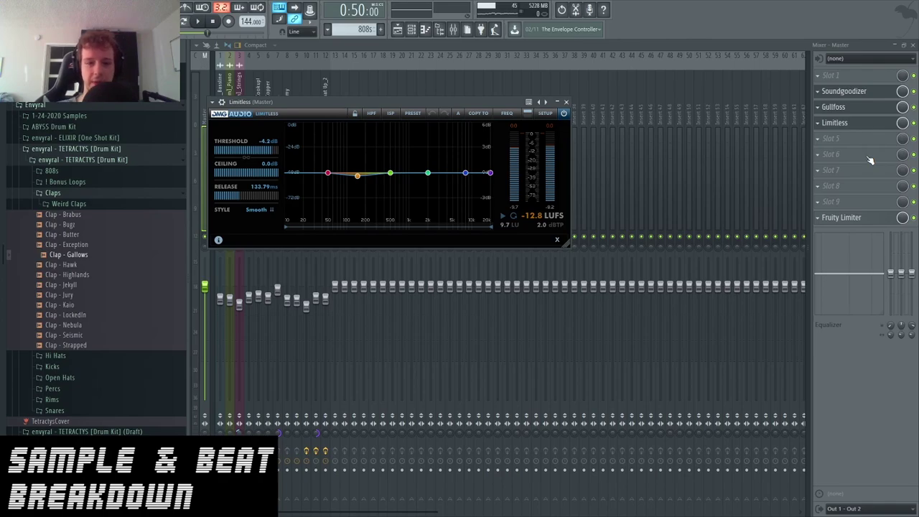
{"action": "key", "text": "space"}
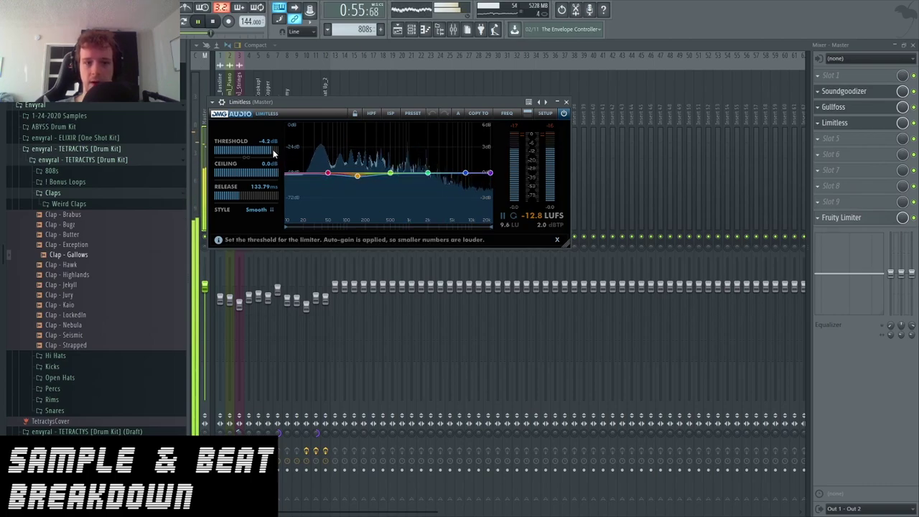
{"action": "scroll", "coordinate": [276, 151], "scroll_direction": "down", "scroll_amount": 2}
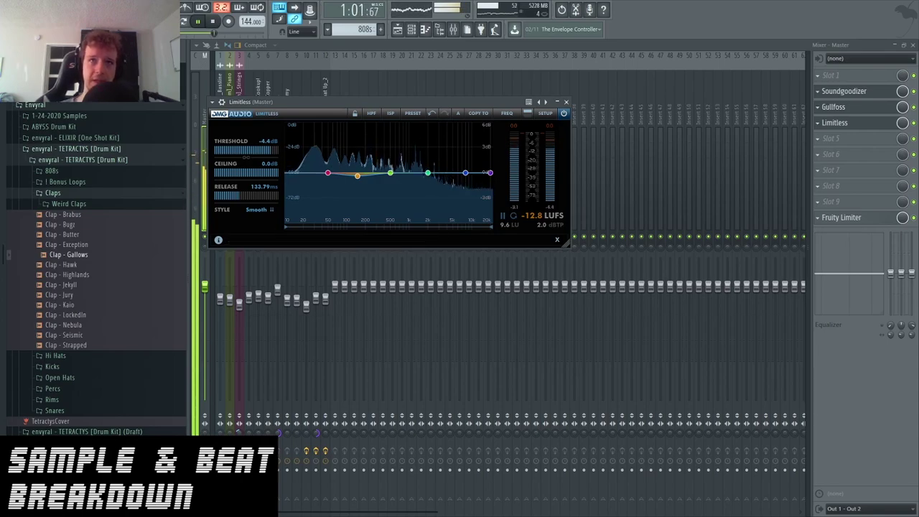
Step: Enlarge Limitless to review its advanced band-split settings, stop playback, and close the plugin
{"action": "left_click", "coordinate": [529, 113]}
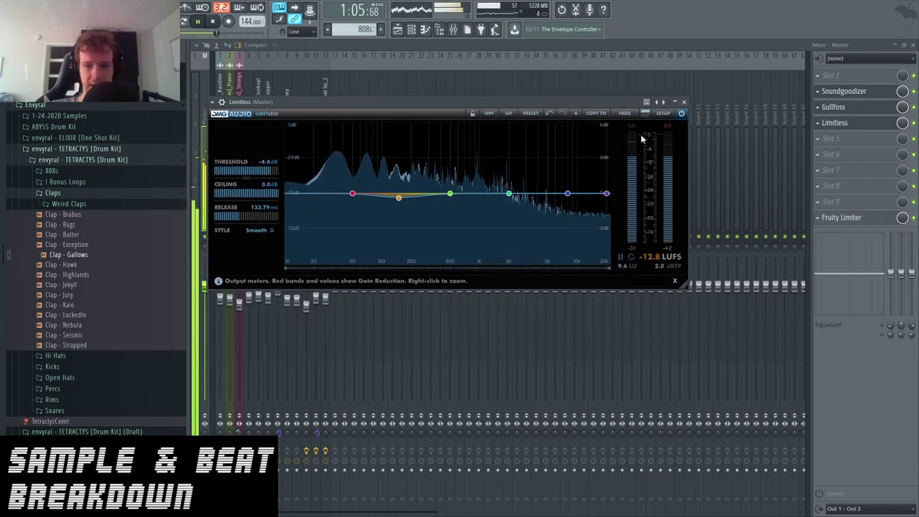
{"action": "left_click", "coordinate": [648, 115]}
{"action": "key", "text": "space"}
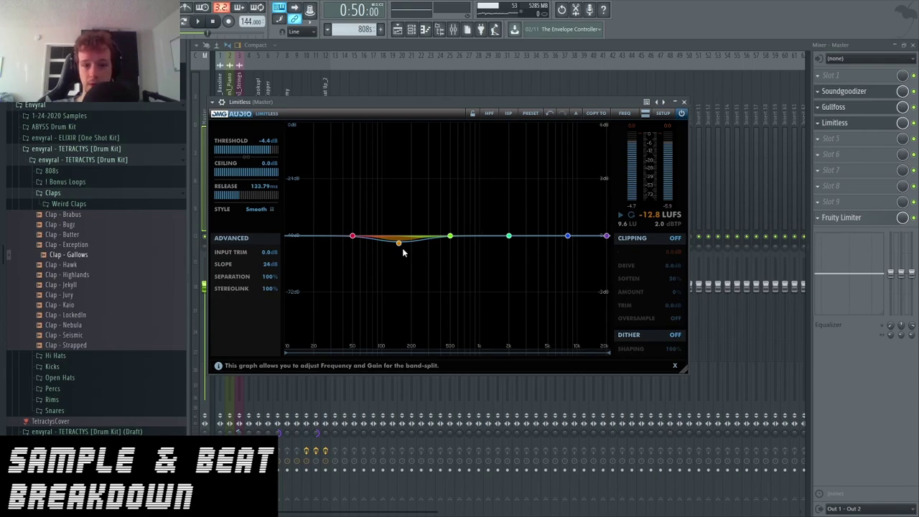
{"action": "mouse_move", "coordinate": [403, 247]}
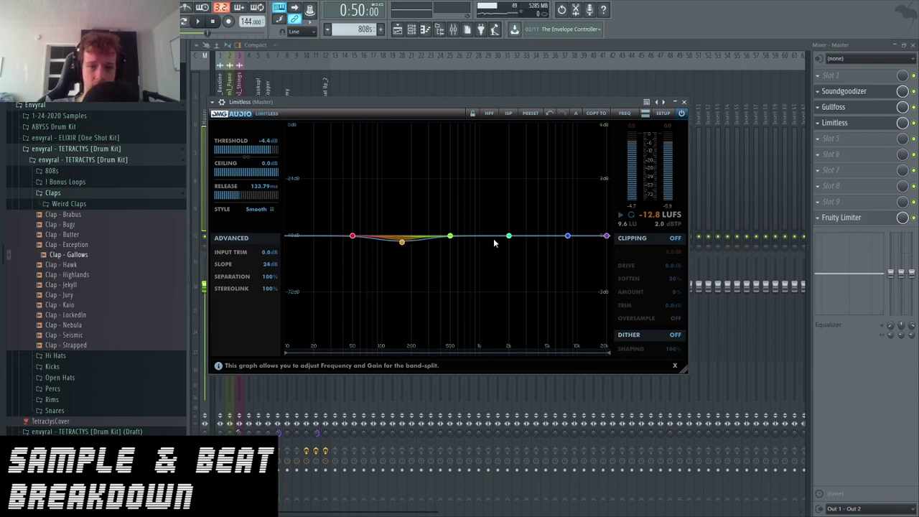
{"action": "mouse_move", "coordinate": [509, 237]}
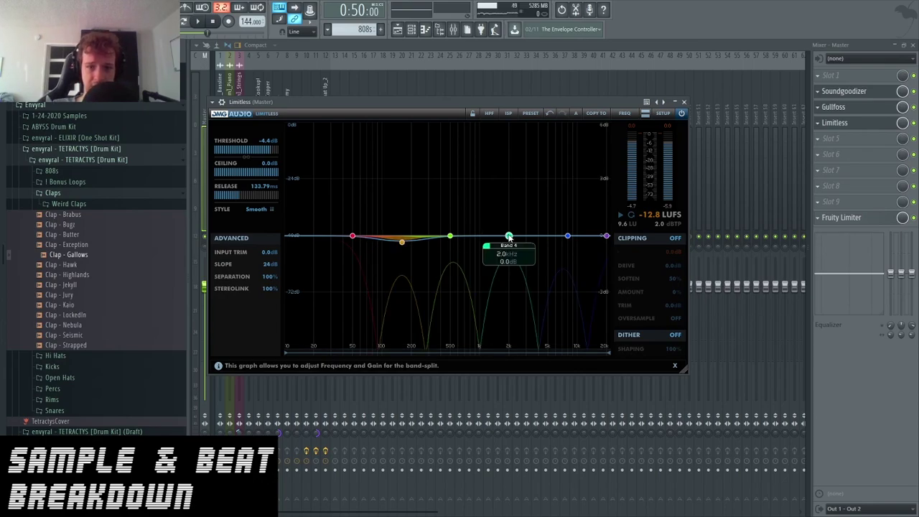
{"action": "left_click", "coordinate": [683, 102]}
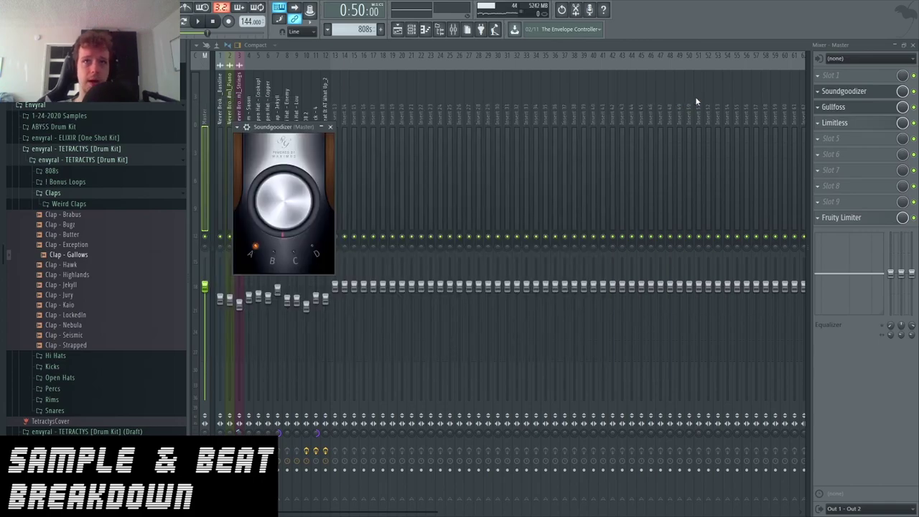
Step: Close the mixer and zoom the Playlist out to show the whole song arrangement
{"action": "left_click", "coordinate": [895, 44]}
{"action": "left_click", "coordinate": [898, 192]}
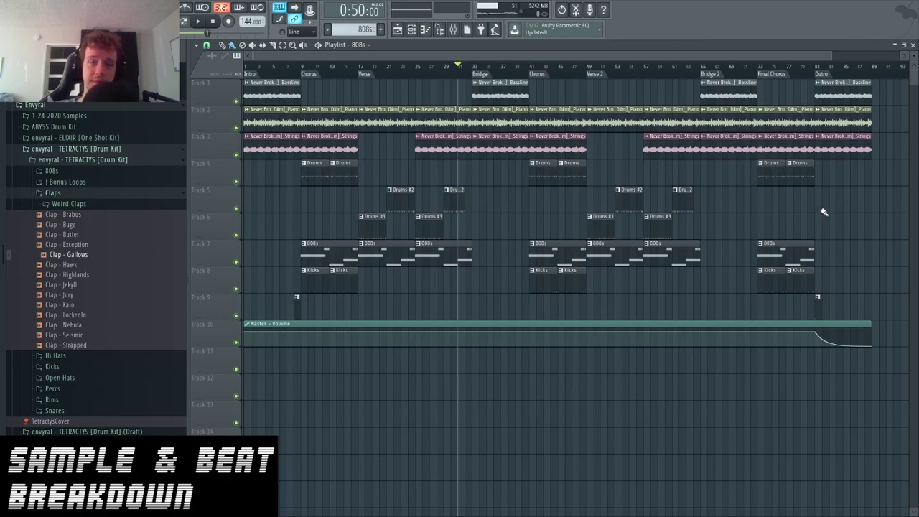
{"action": "scroll", "coordinate": [798, 227], "scroll_direction": "down", "scroll_amount": 1}
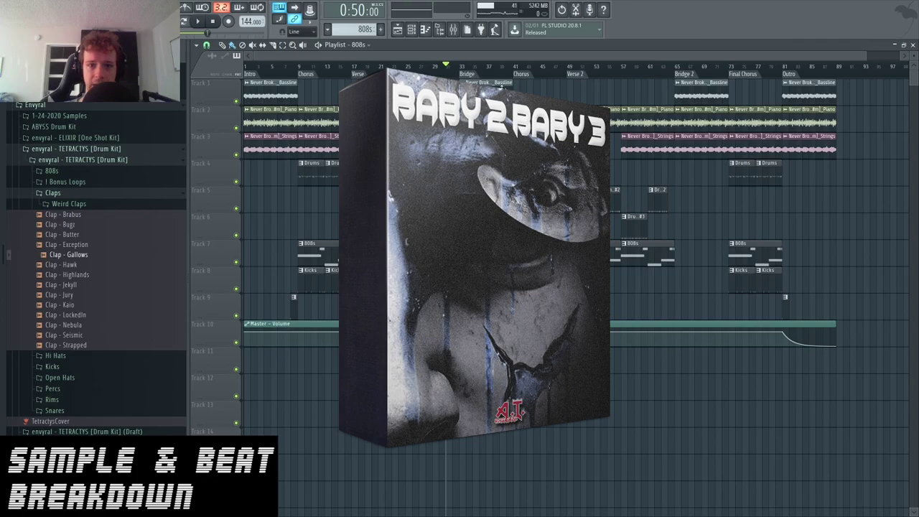
Step: Scrub the playhead along the Playlist ruler back to 0:00
{"action": "left_click_drag", "start_coordinate": [507, 67], "coordinate": [176, 174]}
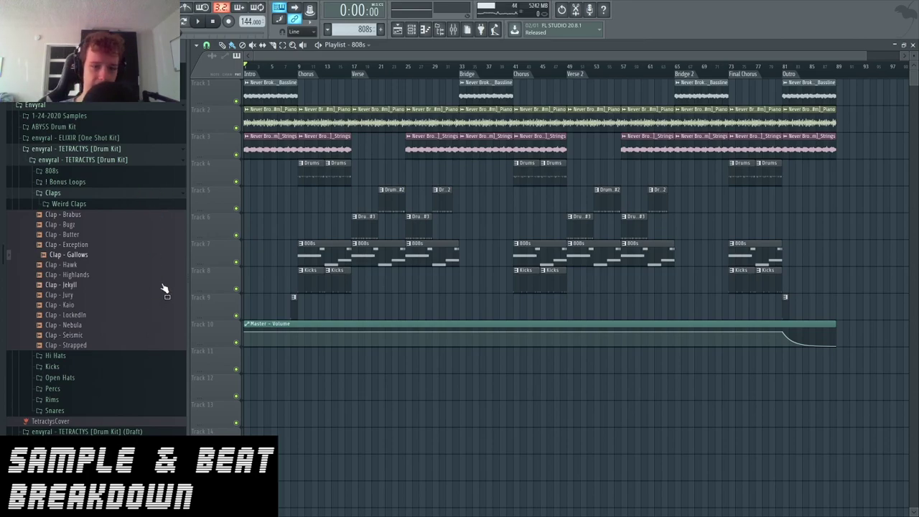
Step: Collapse the Claps and Envyral sample folders in the Browser
{"action": "left_click", "coordinate": [126, 194]}
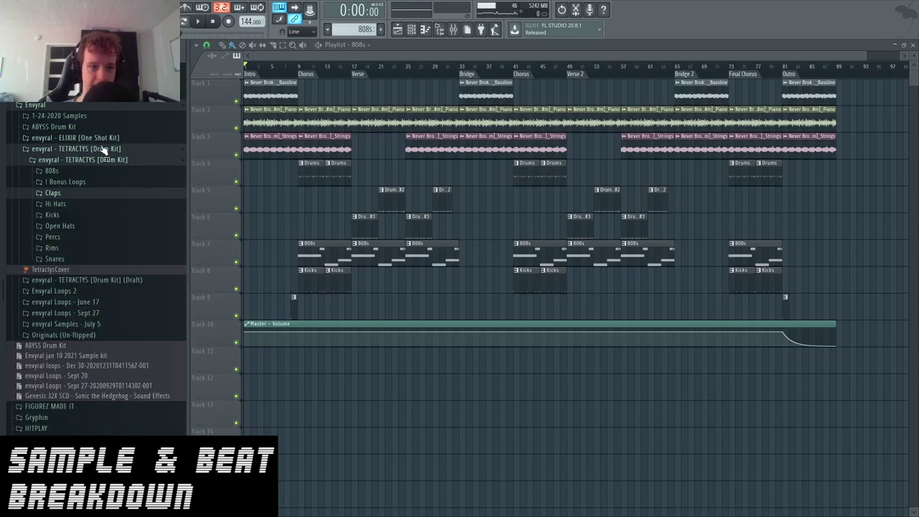
{"action": "scroll", "coordinate": [100, 150], "scroll_direction": "up", "scroll_amount": 3}
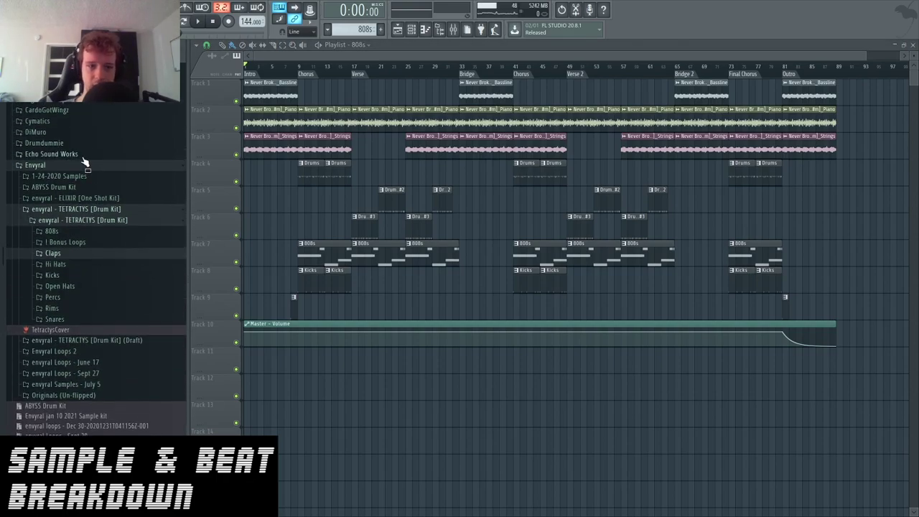
{"action": "left_click", "coordinate": [77, 166]}
{"action": "scroll", "coordinate": [106, 215], "scroll_direction": "up", "scroll_amount": 12}
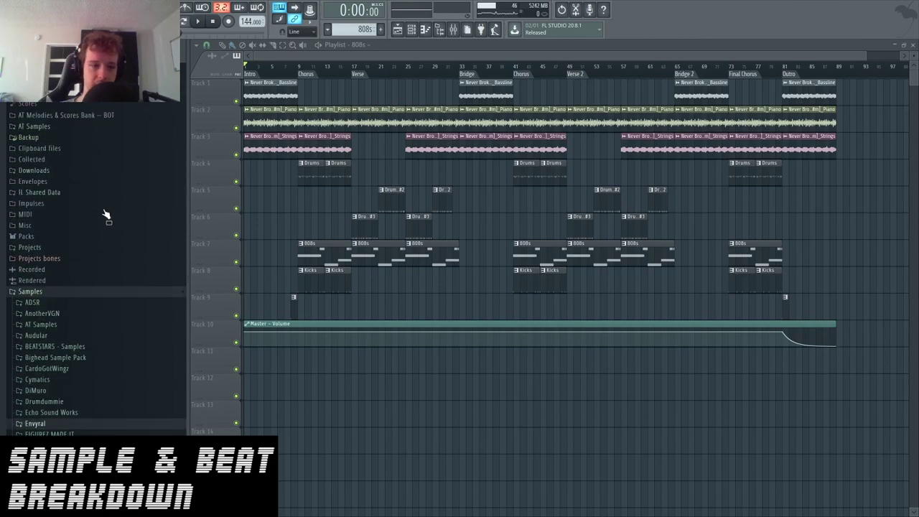
{"action": "scroll", "coordinate": [58, 208], "scroll_direction": "down", "scroll_amount": 7}
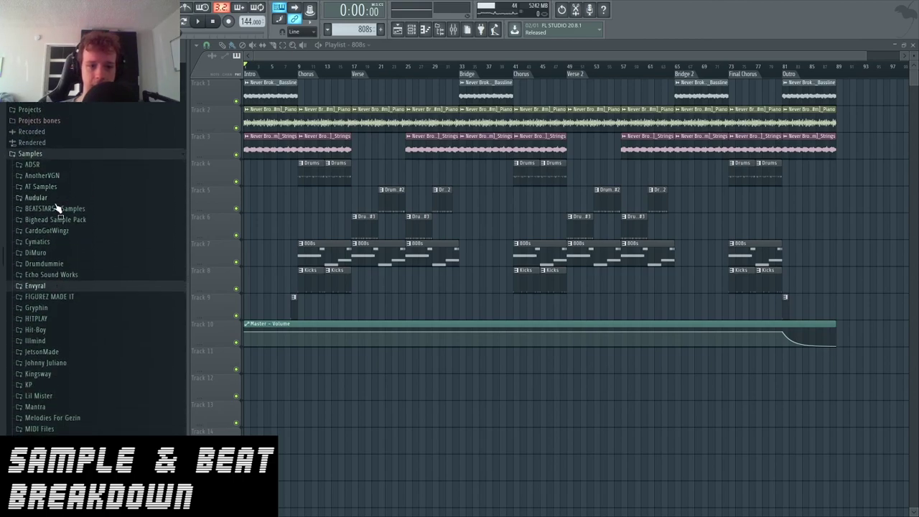
Step: Expand the AT Samples folder and scroll through its list of sample packs
{"action": "left_click", "coordinate": [72, 186]}
{"action": "scroll", "coordinate": [106, 265], "scroll_direction": "down", "scroll_amount": 3}
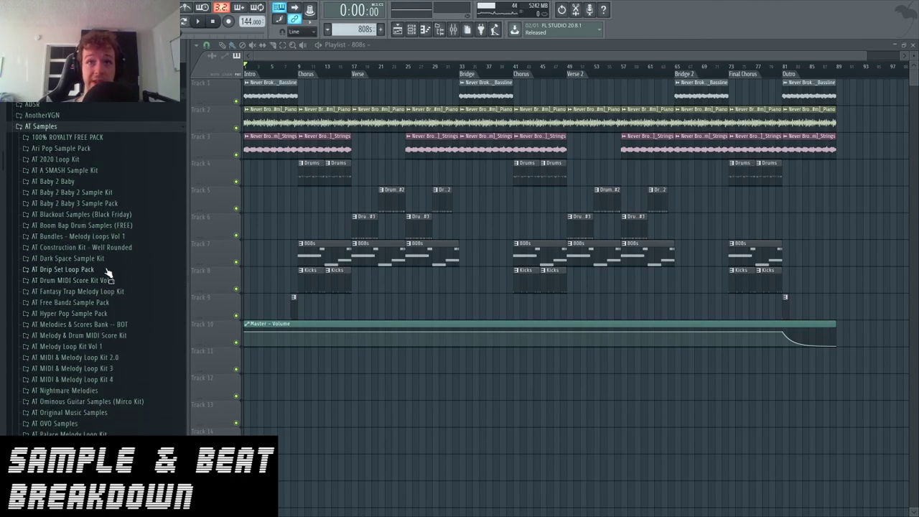
{"action": "scroll", "coordinate": [133, 196], "scroll_direction": "down", "scroll_amount": 12}
{"action": "scroll", "coordinate": [132, 206], "scroll_direction": "up", "scroll_amount": 9}
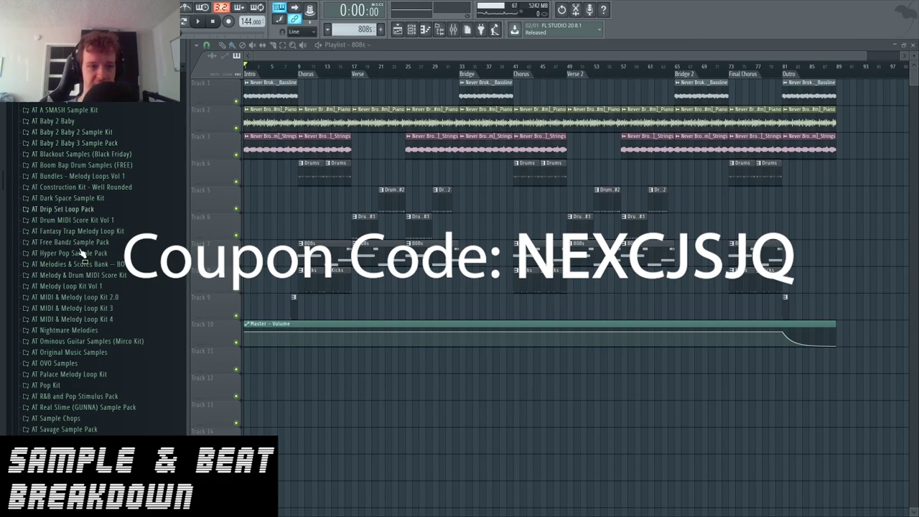
Step: Open the Baby 2 Baby 3 pack and preview the Lottery (148) [C#m] loop
{"action": "left_click", "coordinate": [134, 144]}
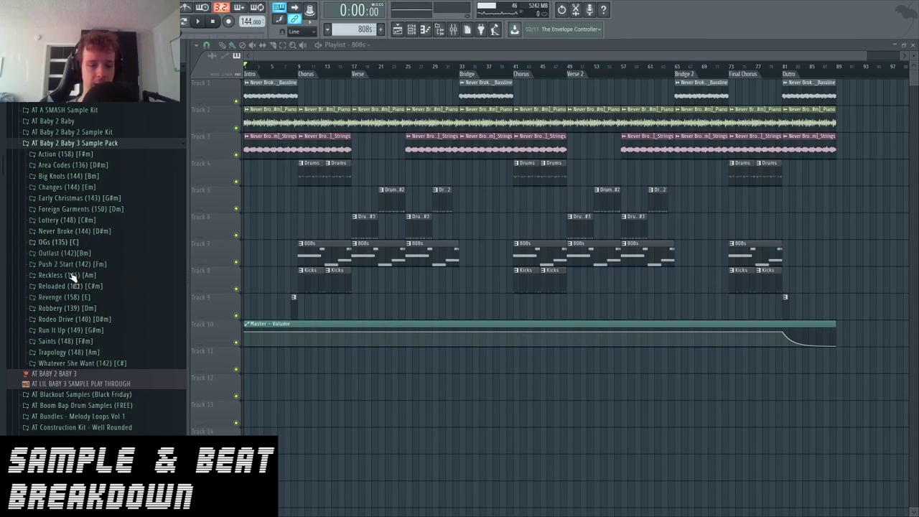
{"action": "left_click", "coordinate": [75, 220]}
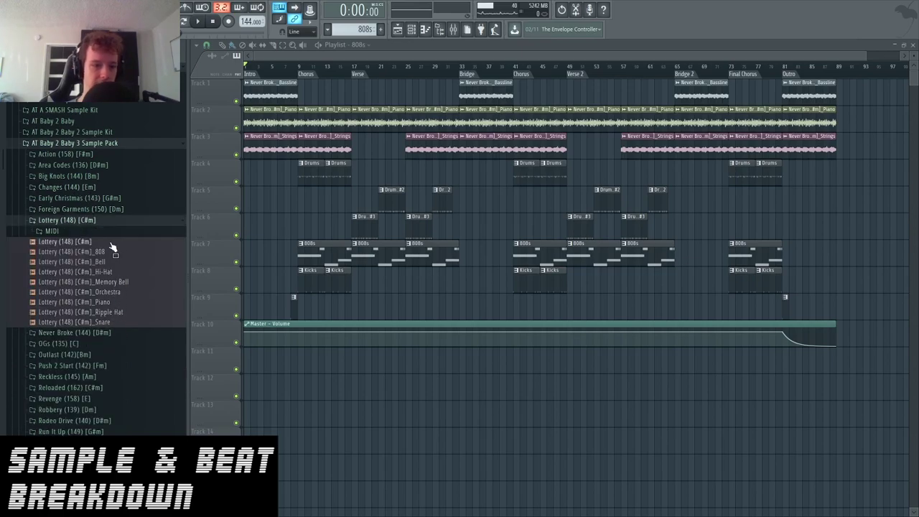
{"action": "left_click", "coordinate": [91, 245]}
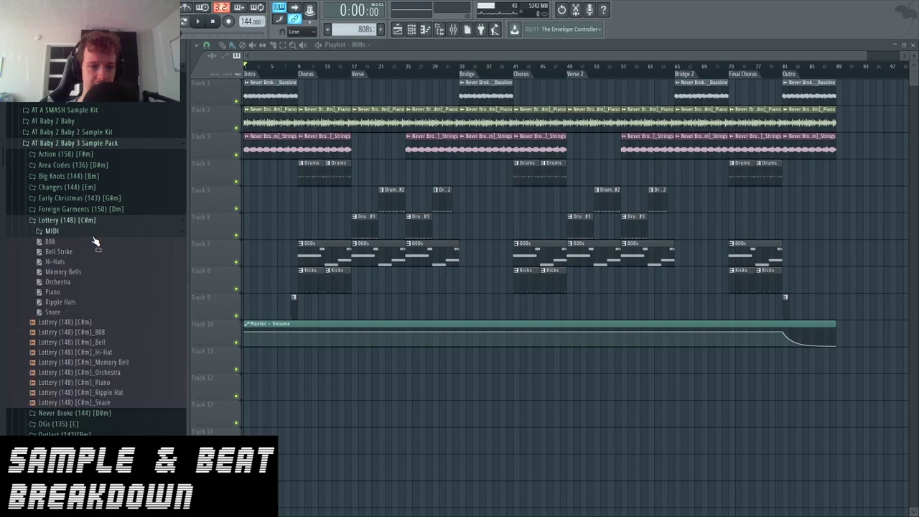
{"action": "left_click", "coordinate": [95, 246]}
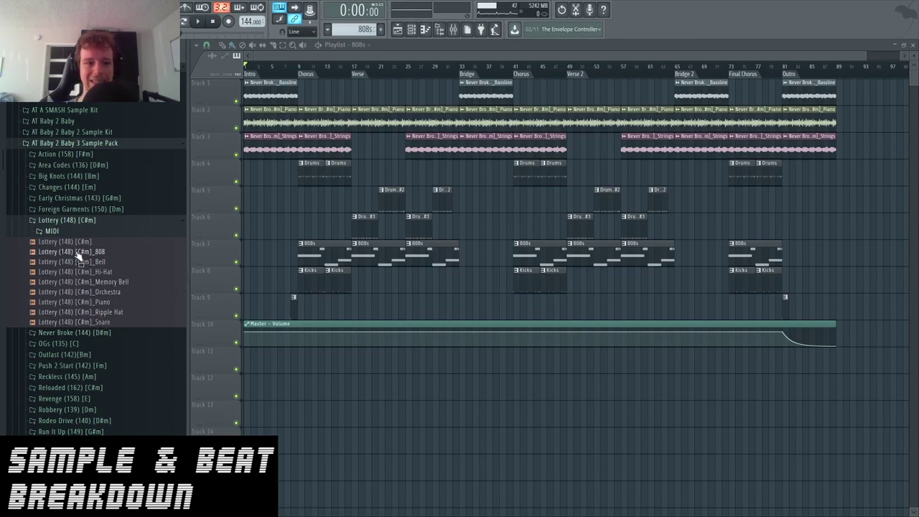
{"action": "left_click", "coordinate": [45, 245]}
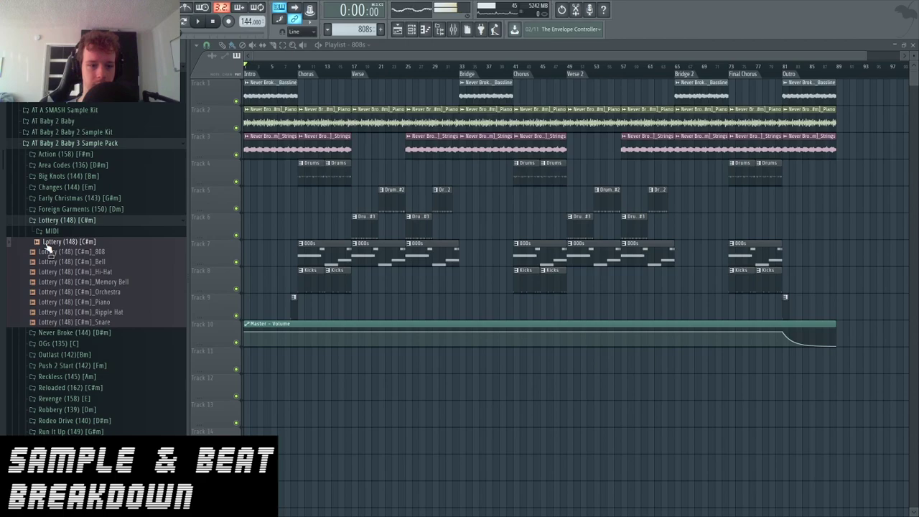
Step: Preview the Never Broke (144) [D#m], OGs (135) [C] and Push 2 Start (142) [Fm] loops
{"action": "left_click", "coordinate": [108, 333]}
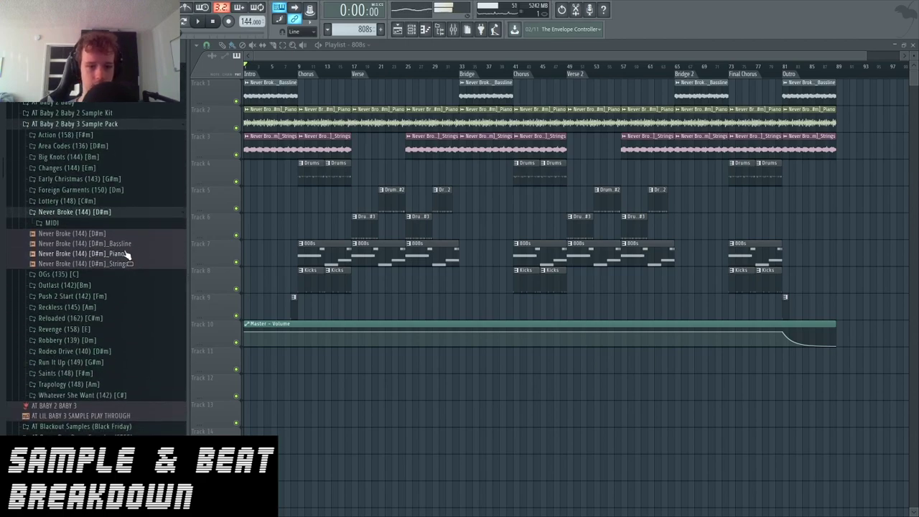
{"action": "left_click", "coordinate": [132, 236]}
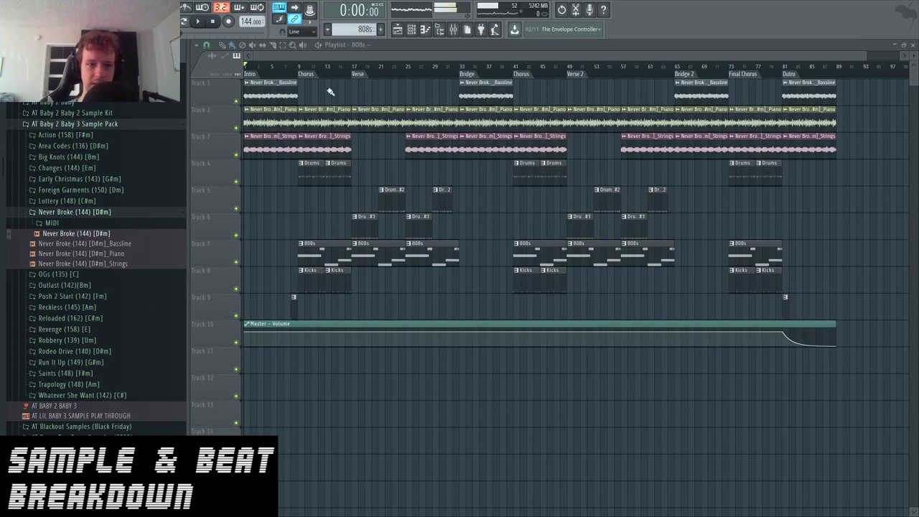
{"action": "left_click", "coordinate": [92, 275]}
{"action": "left_click", "coordinate": [120, 300]}
{"action": "left_click", "coordinate": [103, 358]}
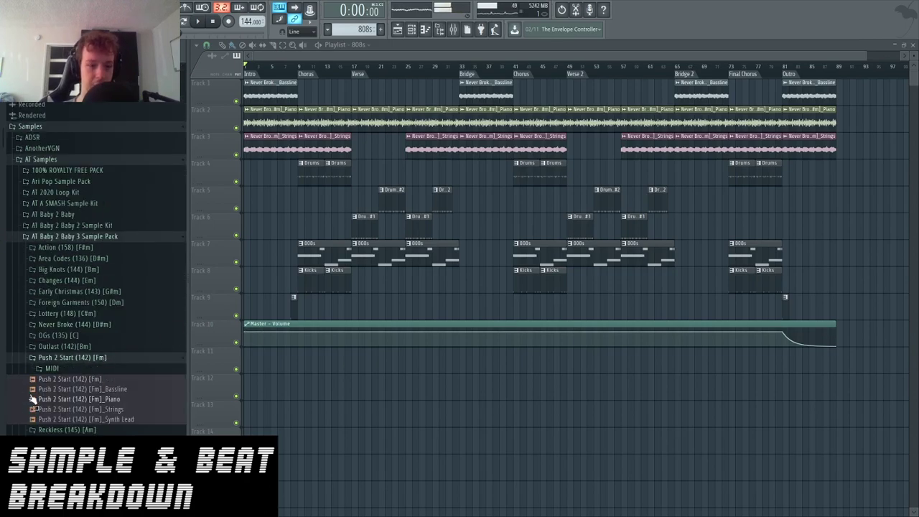
{"action": "left_click", "coordinate": [45, 379]}
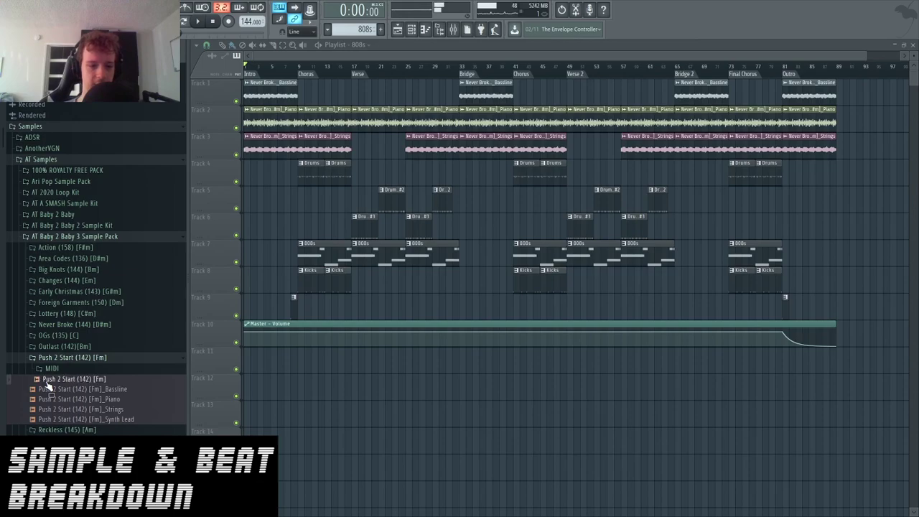
{"action": "left_click", "coordinate": [84, 363]}
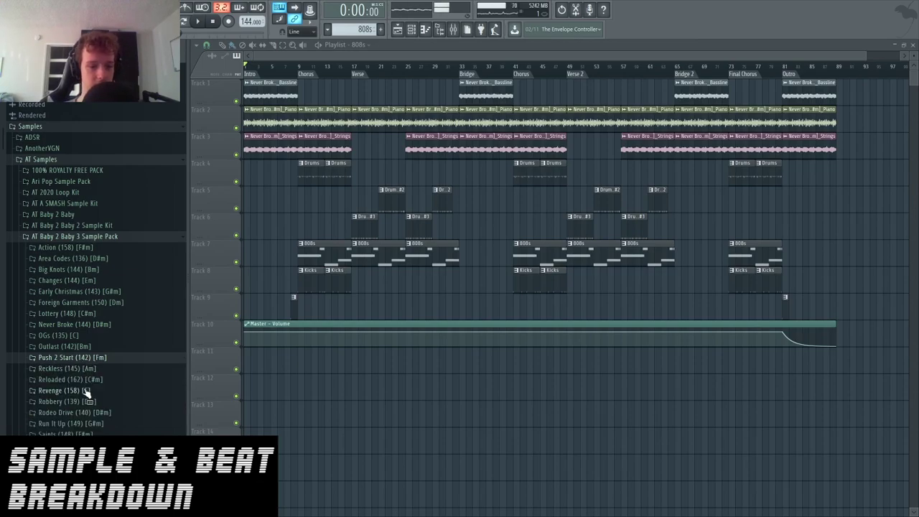
Step: Preview the Revenge (158) [E] loop and briefly check the Reloaded (162) [C#m] folder
{"action": "left_click", "coordinate": [86, 390]}
{"action": "left_click", "coordinate": [129, 415]}
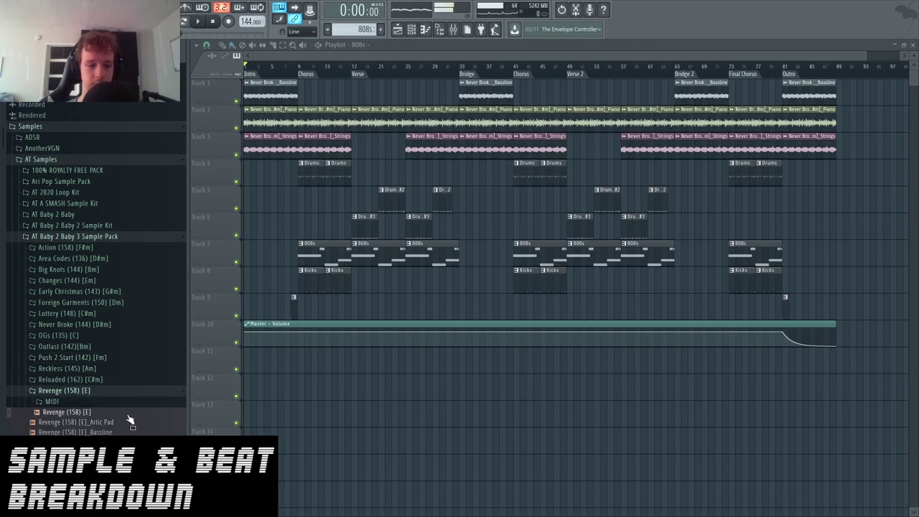
{"action": "left_click", "coordinate": [108, 380]}
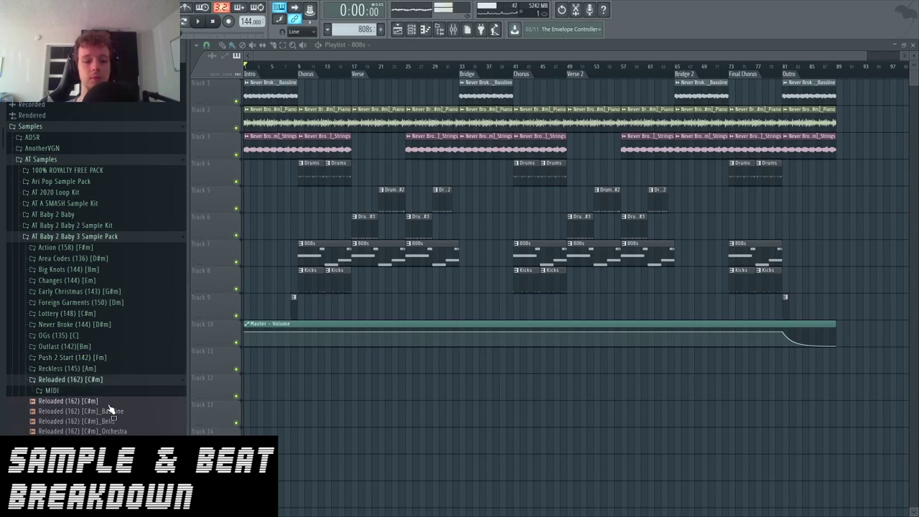
{"action": "left_click", "coordinate": [106, 380]}
{"action": "scroll", "coordinate": [119, 330], "scroll_direction": "down", "scroll_amount": 2}
{"action": "scroll", "coordinate": [118, 331], "scroll_direction": "down", "scroll_amount": 3}
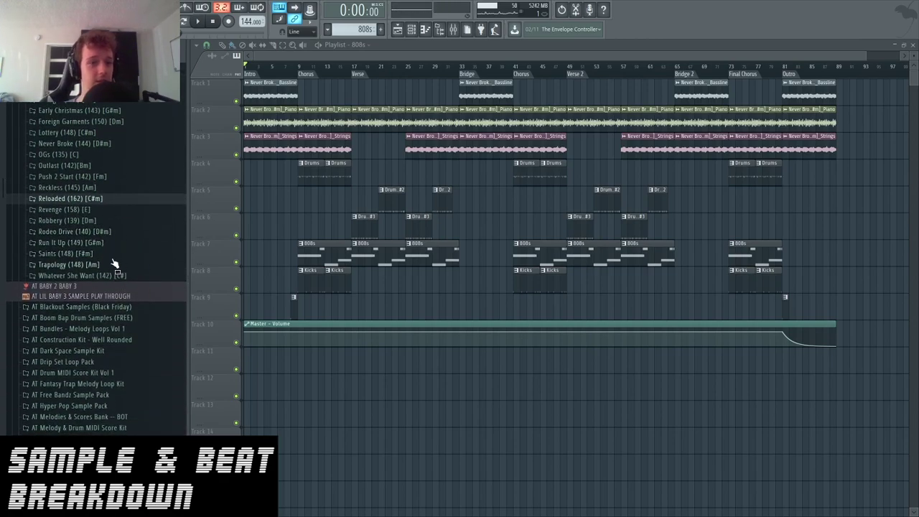
Step: Check Saints (148) [F#m], then preview the Run It Up (149) and Whatever She Want (142) loops
{"action": "left_click", "coordinate": [164, 254]}
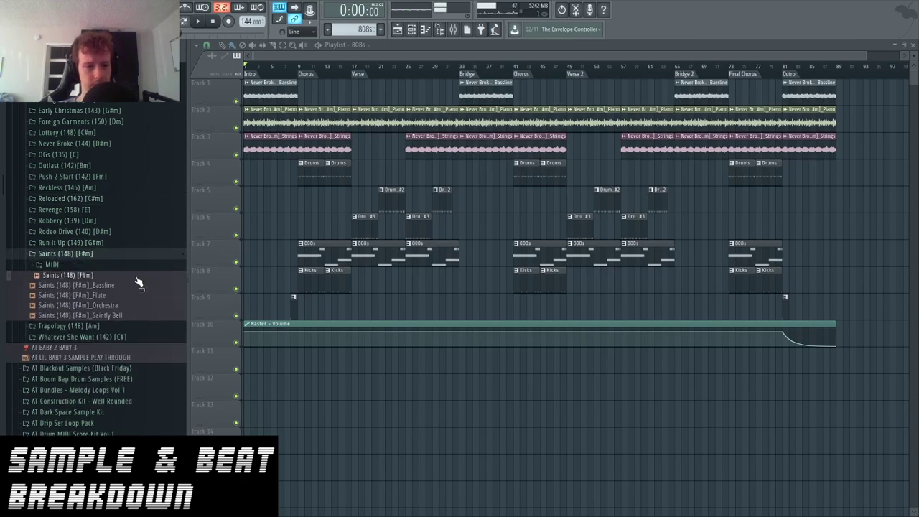
{"action": "left_click", "coordinate": [137, 256]}
{"action": "left_click", "coordinate": [136, 244]}
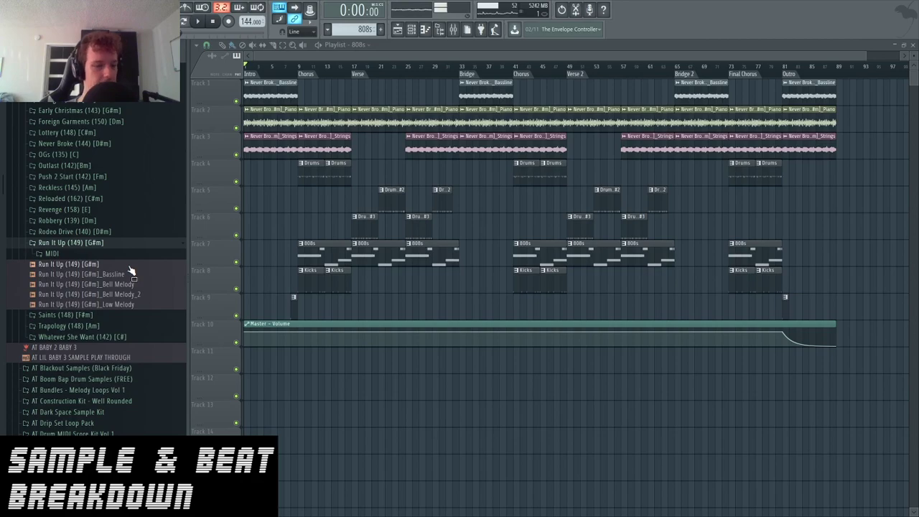
{"action": "left_click", "coordinate": [127, 265]}
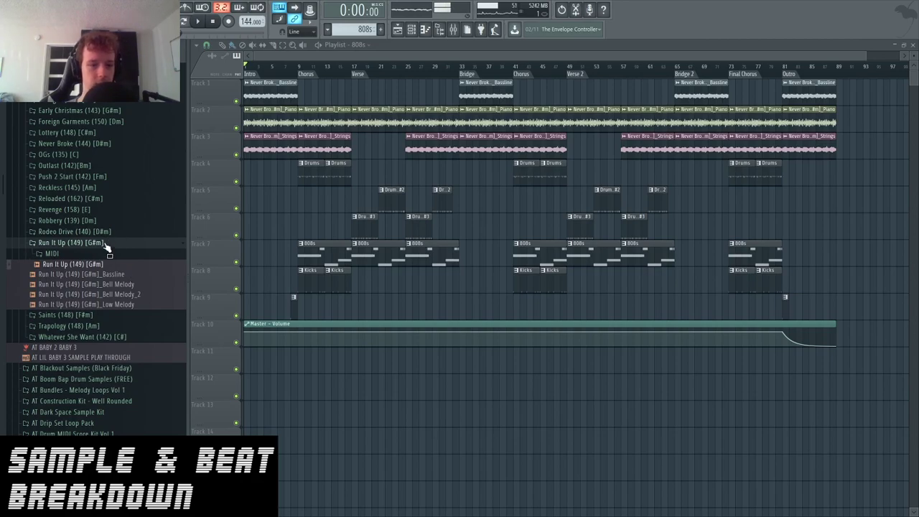
{"action": "left_click", "coordinate": [107, 244]}
{"action": "left_click", "coordinate": [101, 276]}
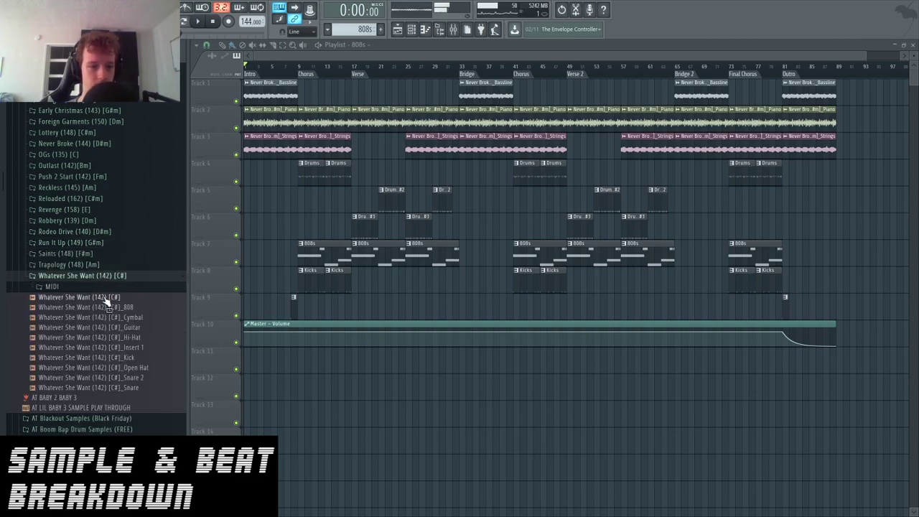
{"action": "left_click", "coordinate": [115, 297]}
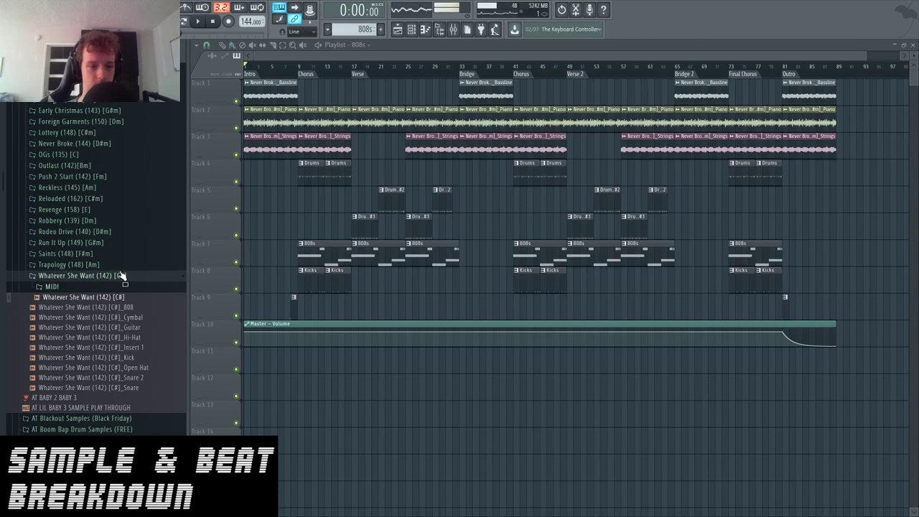
Step: Collapse Whatever She Want and briefly check the Early Christmas (143) [G#m] folder
{"action": "left_click", "coordinate": [130, 276]}
{"action": "scroll", "coordinate": [124, 288], "scroll_direction": "up", "scroll_amount": 3}
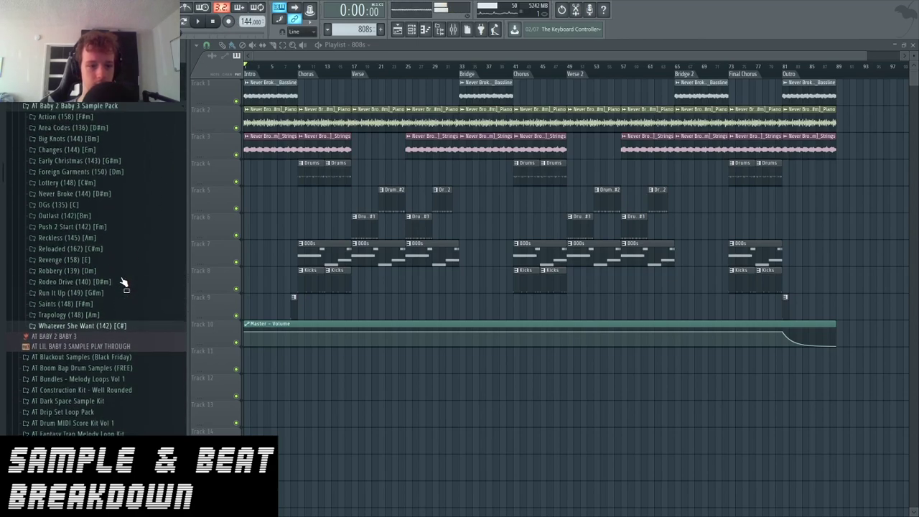
{"action": "left_click", "coordinate": [107, 173]}
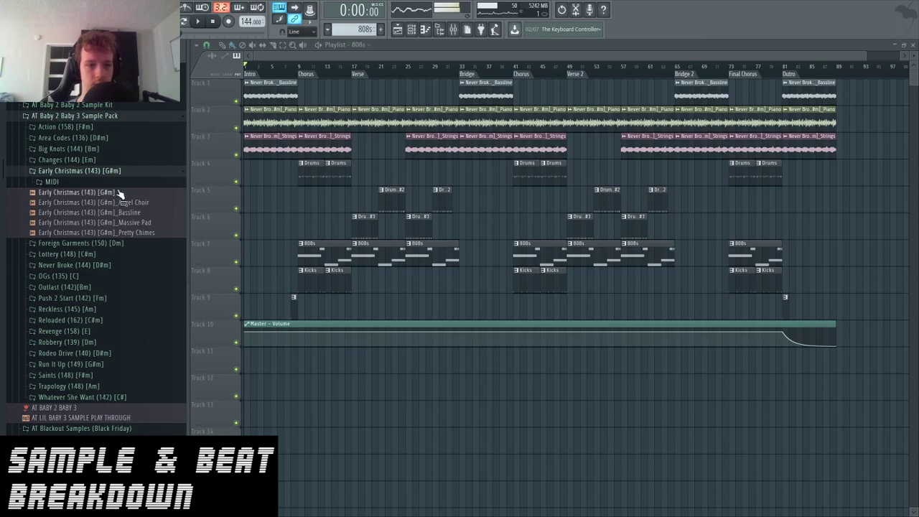
{"action": "left_click", "coordinate": [115, 171]}
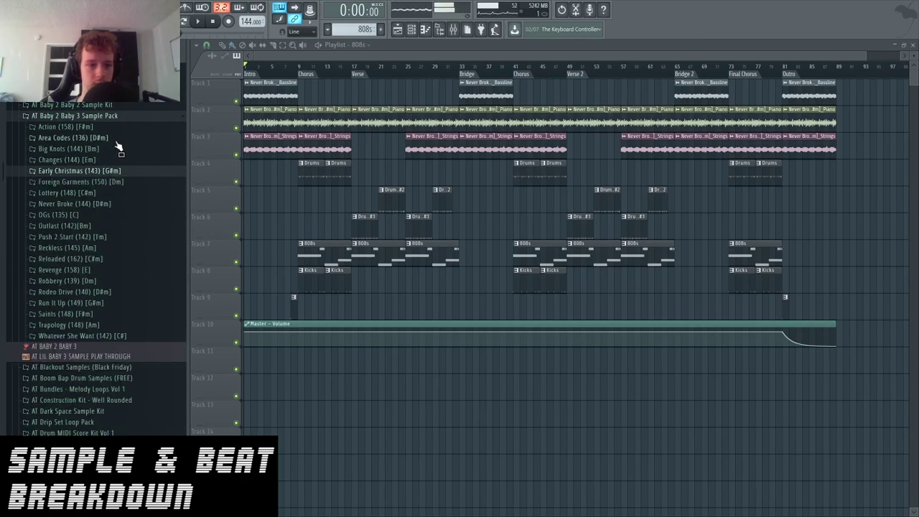
Step: Preview the Area Codes (136) [D#m] loop, then collapse its folder
{"action": "left_click", "coordinate": [126, 138]}
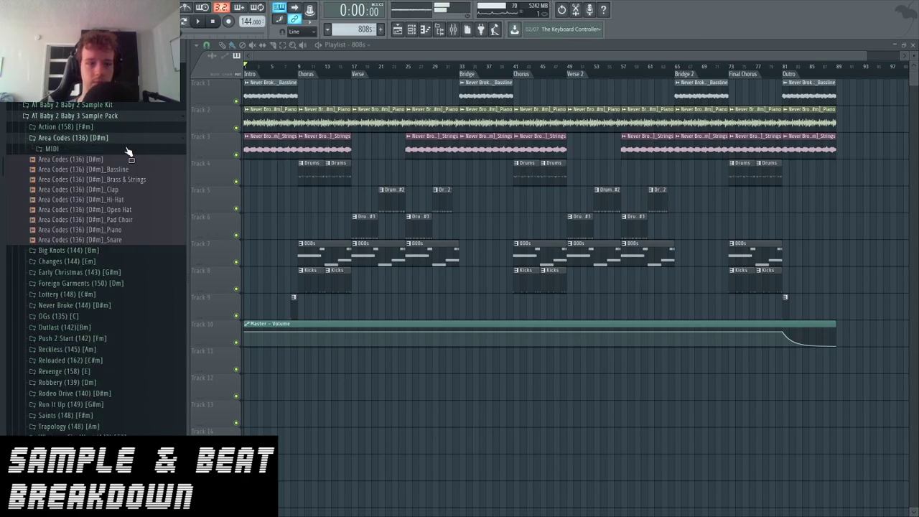
{"action": "left_click", "coordinate": [127, 160]}
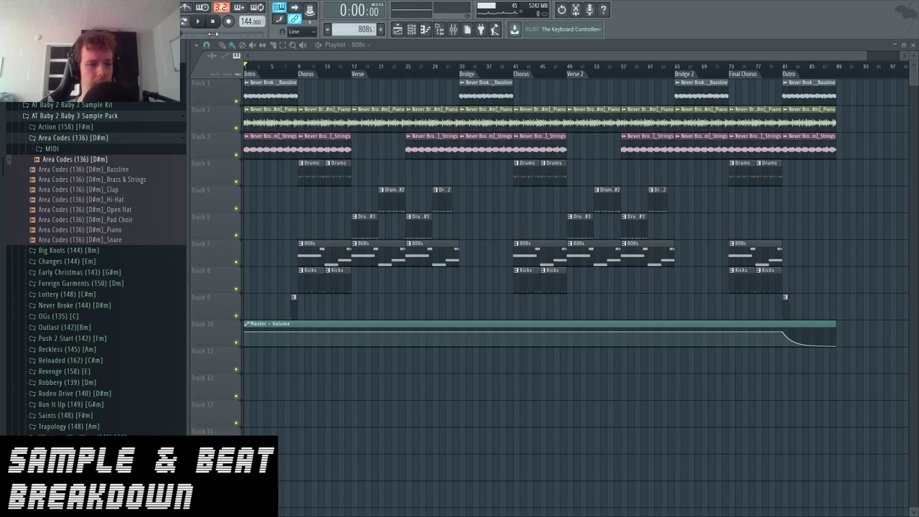
{"action": "left_click", "coordinate": [152, 138]}
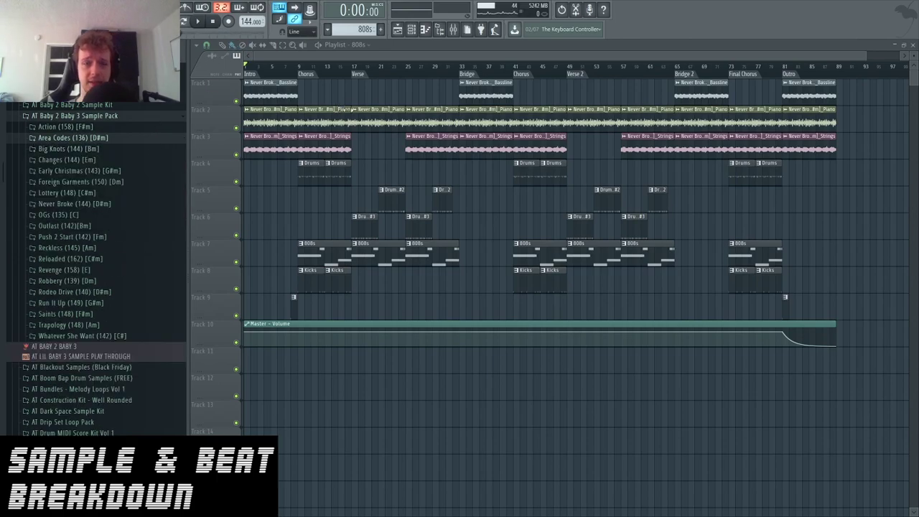
{"action": "scroll", "coordinate": [353, 109], "scroll_direction": "down", "scroll_amount": 3}
{"action": "scroll", "coordinate": [353, 109], "scroll_direction": "up", "scroll_amount": 3}
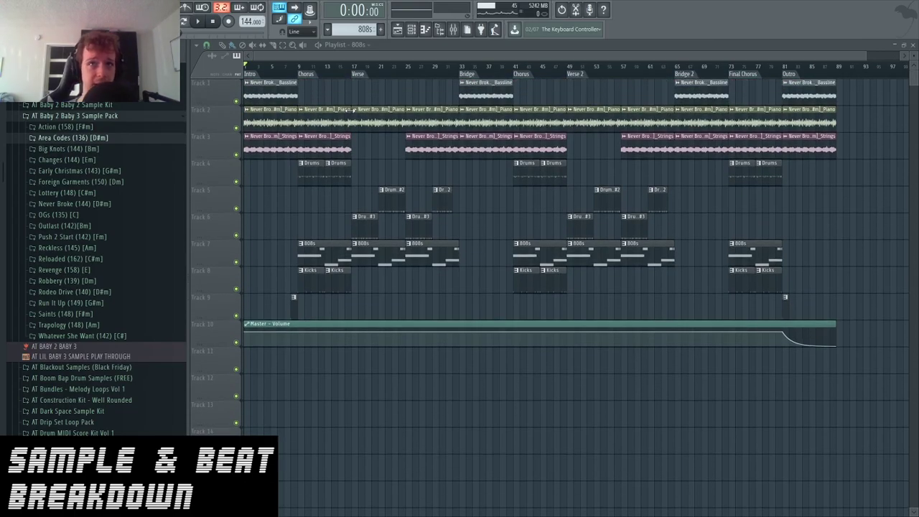
{"action": "scroll", "coordinate": [352, 109], "scroll_direction": "down", "scroll_amount": 2}
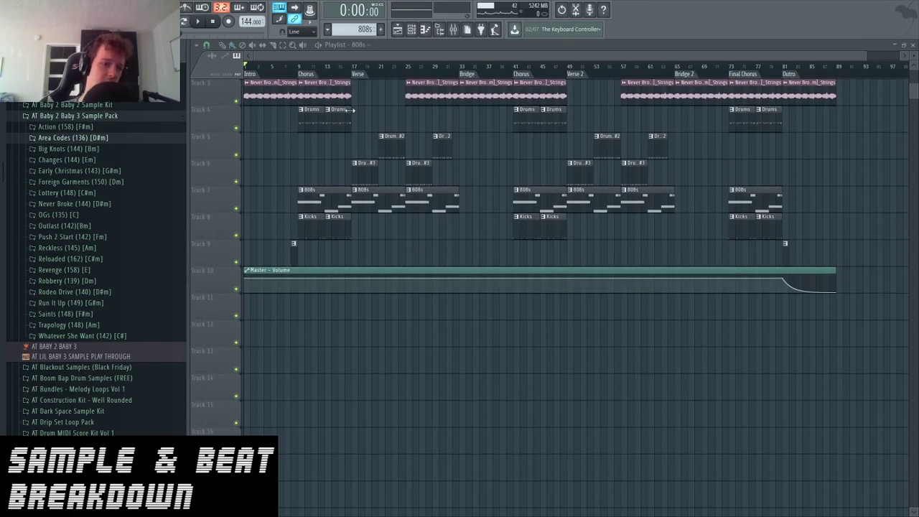
{"action": "scroll", "coordinate": [352, 109], "scroll_direction": "up", "scroll_amount": 2}
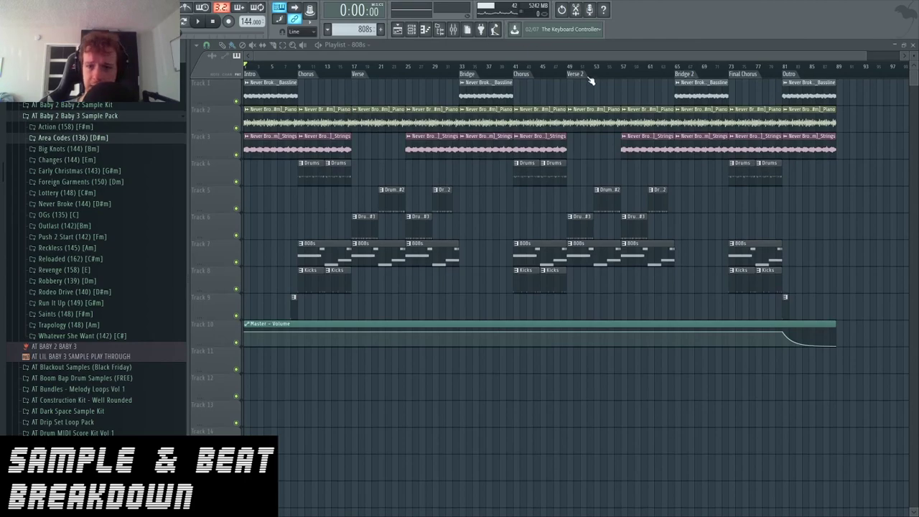